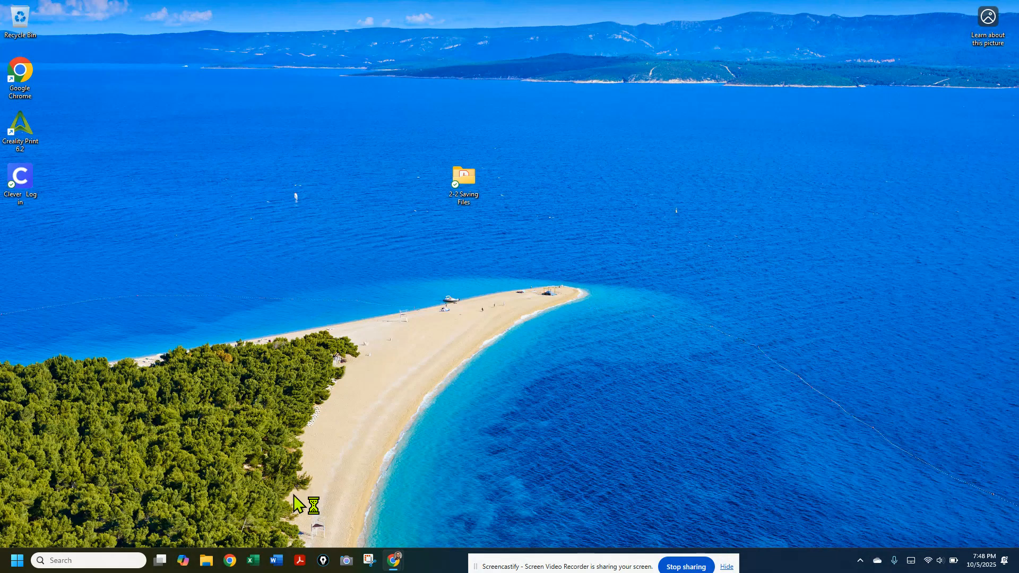
Switch to Excel and create a new blank workbook
click(254, 563)
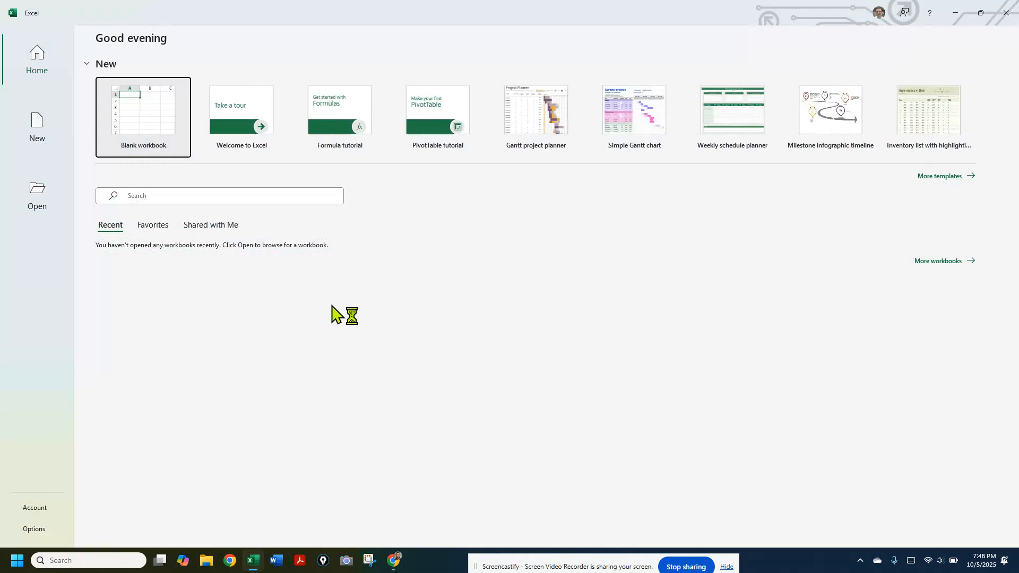
click(154, 117)
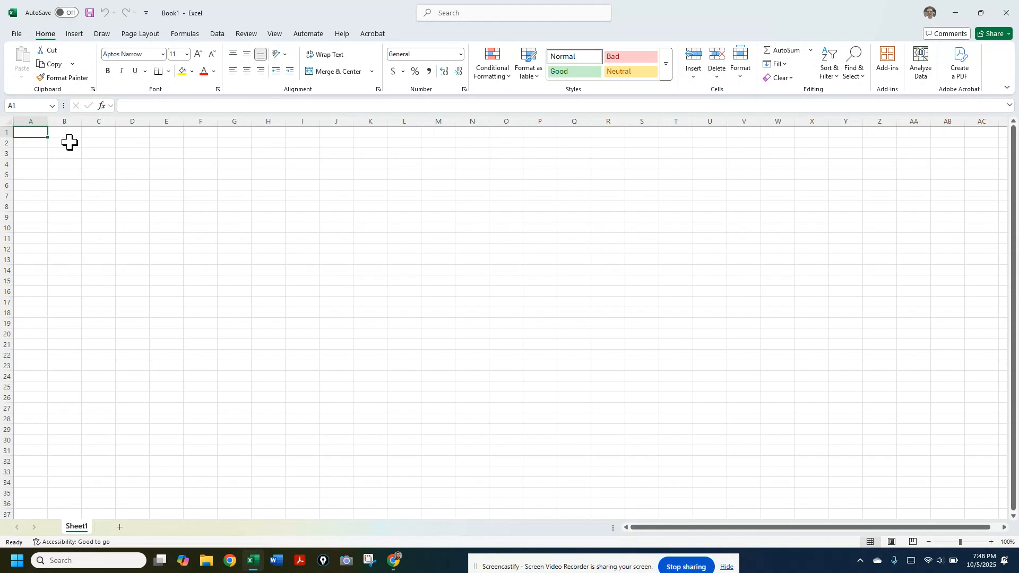
click(68, 130)
click(162, 196)
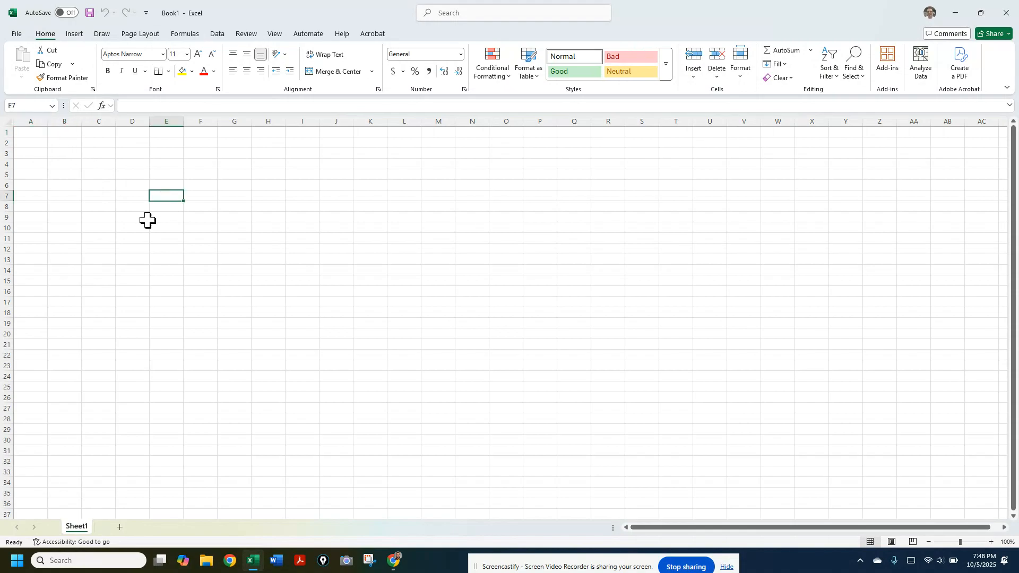
click(110, 234)
click(79, 195)
click(175, 196)
click(136, 174)
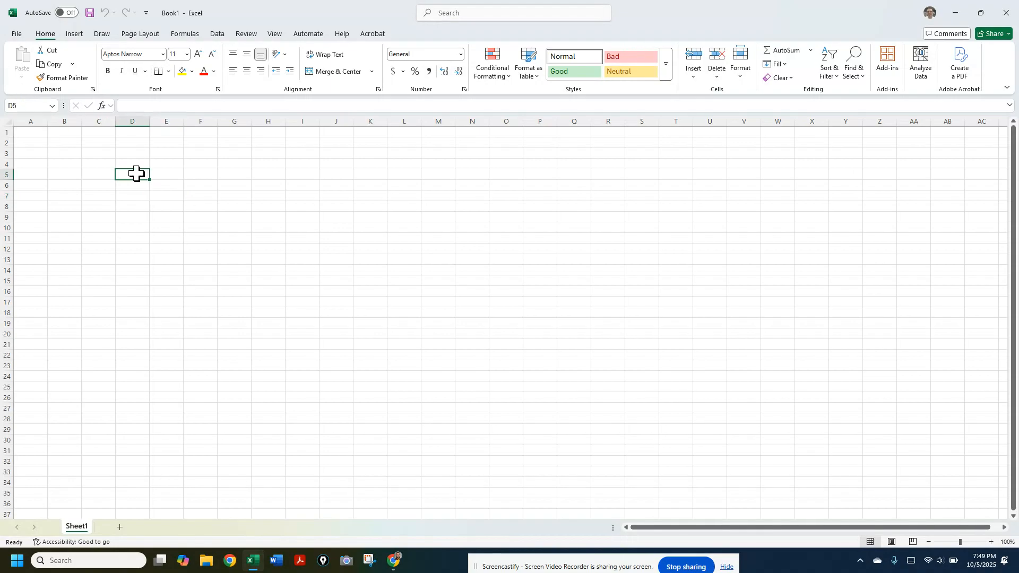
click(62, 151)
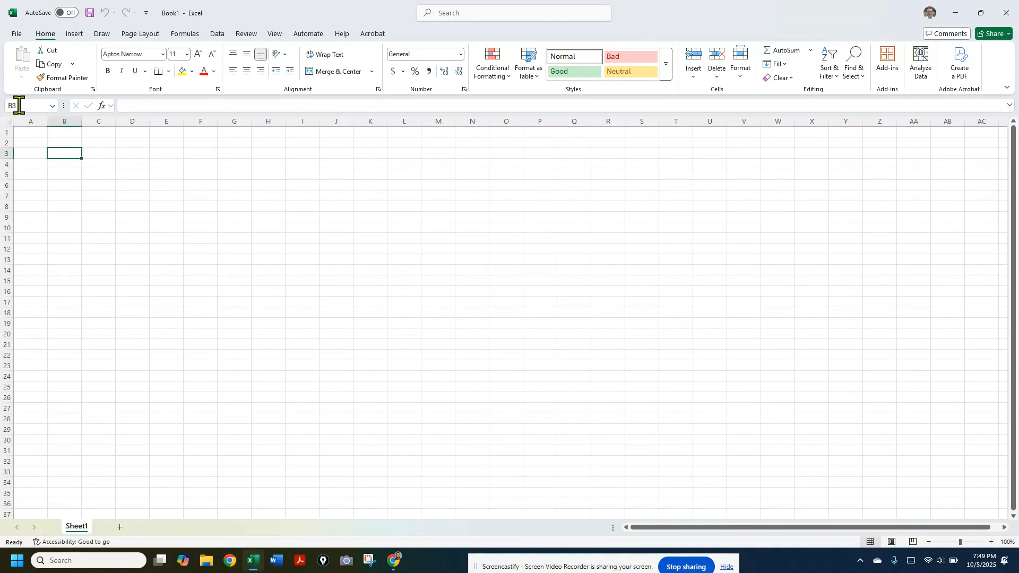
click(153, 187)
Enter the column headings Breakfast, Lunch and Dinner in cells B1 to D1
click(60, 131)
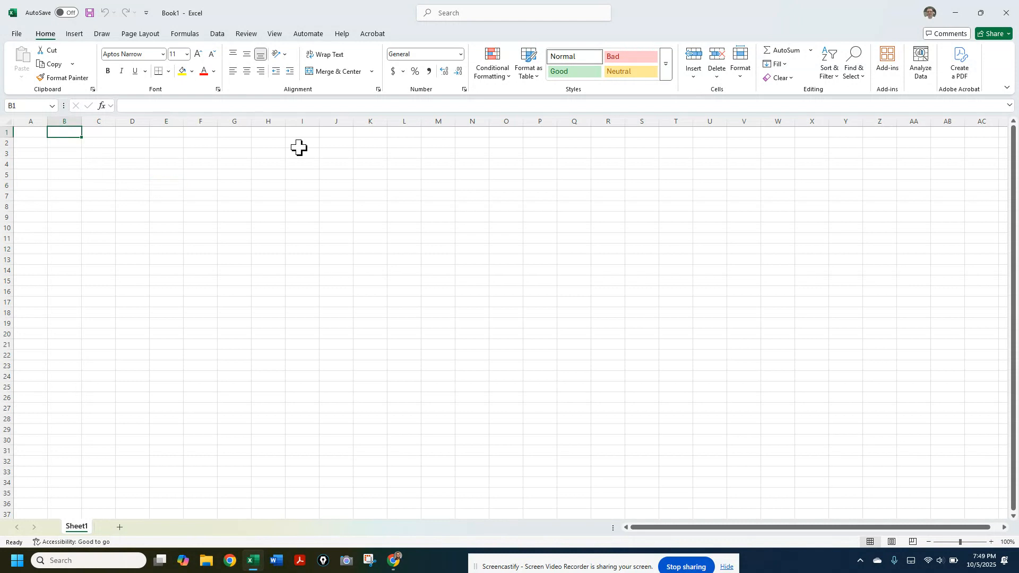
text(Breakfast)
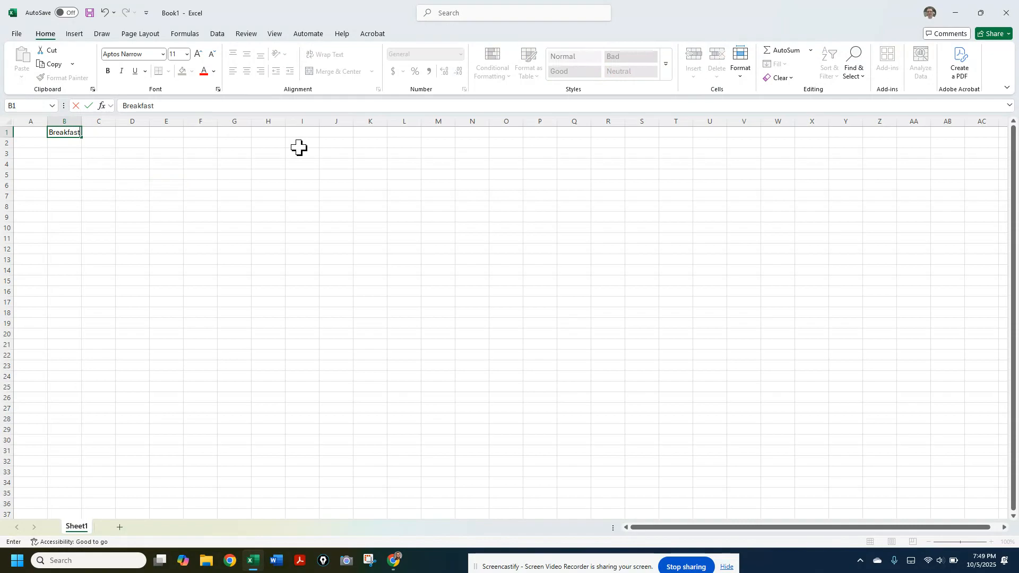
key(Tab)
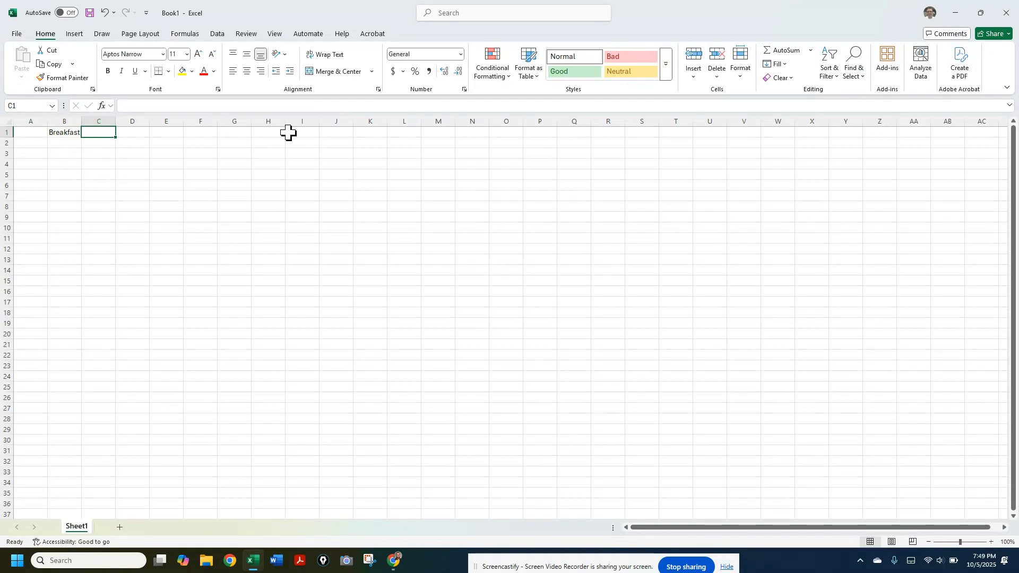
text(Lunch)
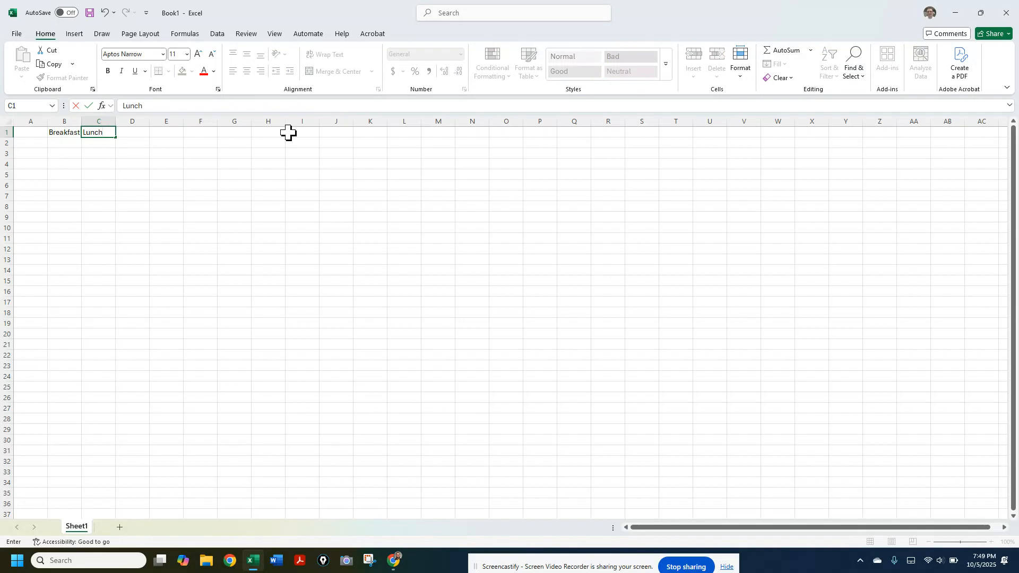
key(Tab)
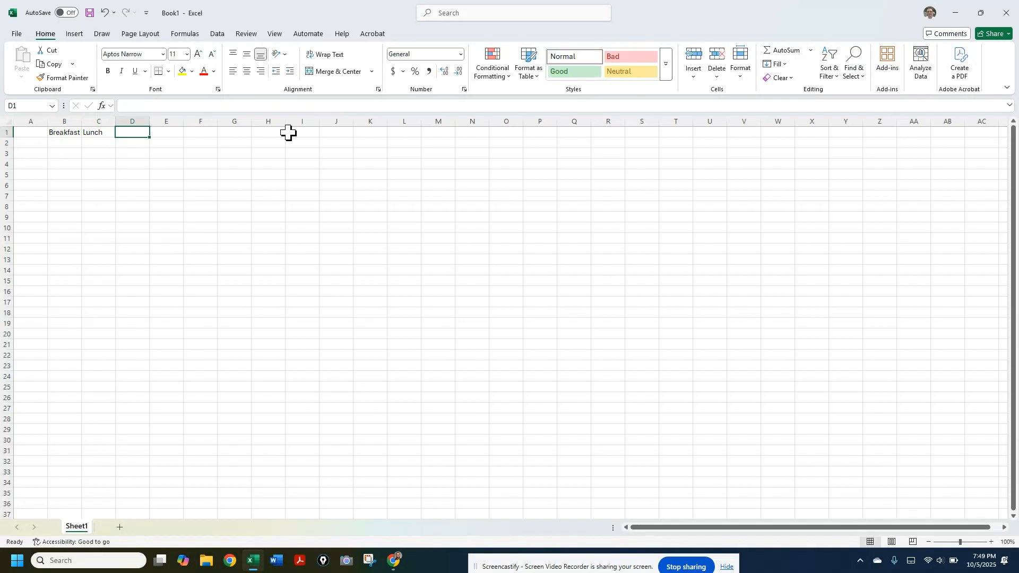
text(Dinner)
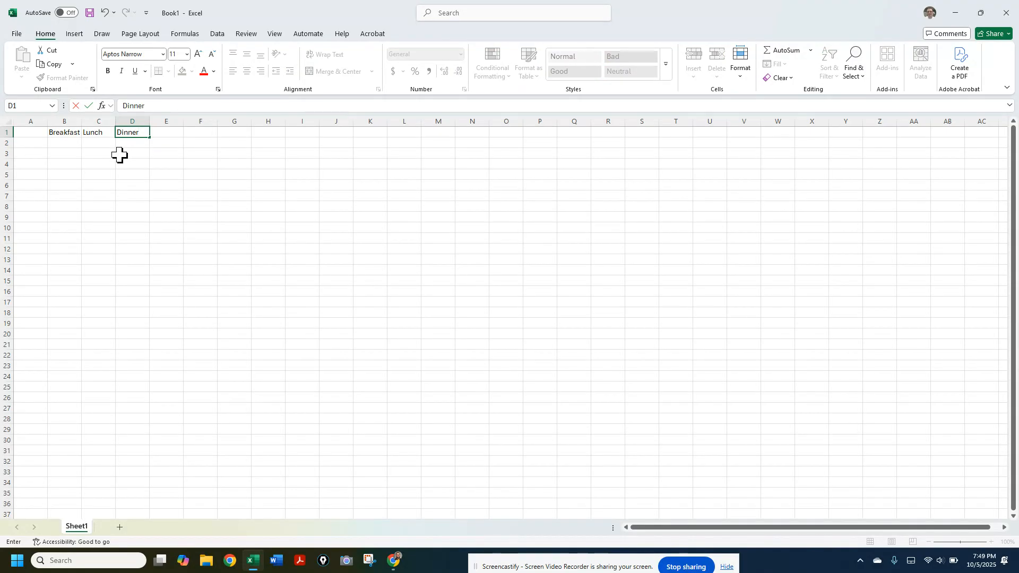
key(Right)
key(Right)
key(Right)
key(Right)
key(Right)
key(Right)
key(Right)
key(Right)
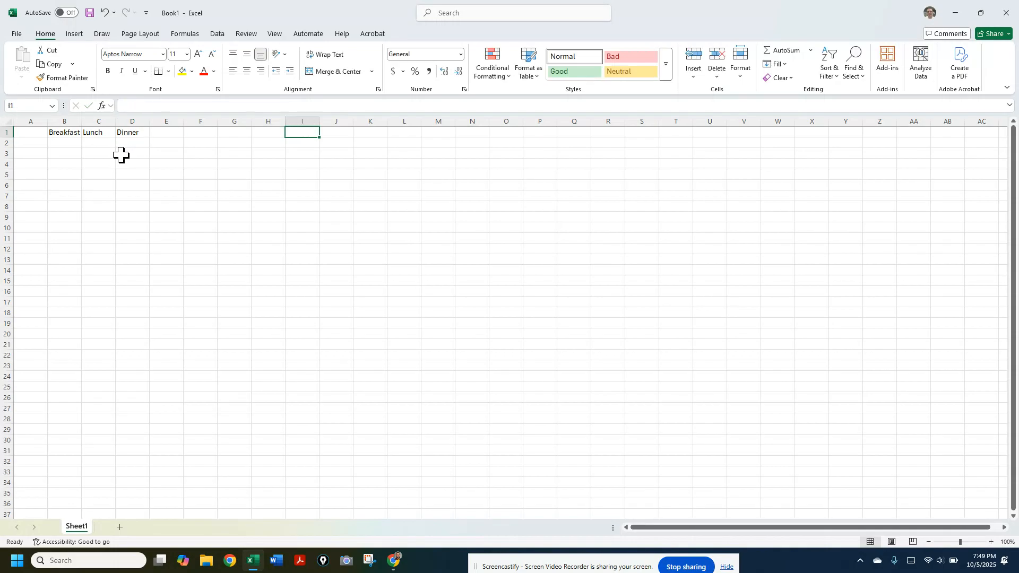
key(Return)
key(Return)
key(Return)
key(Return)
key(Return)
key(Return)
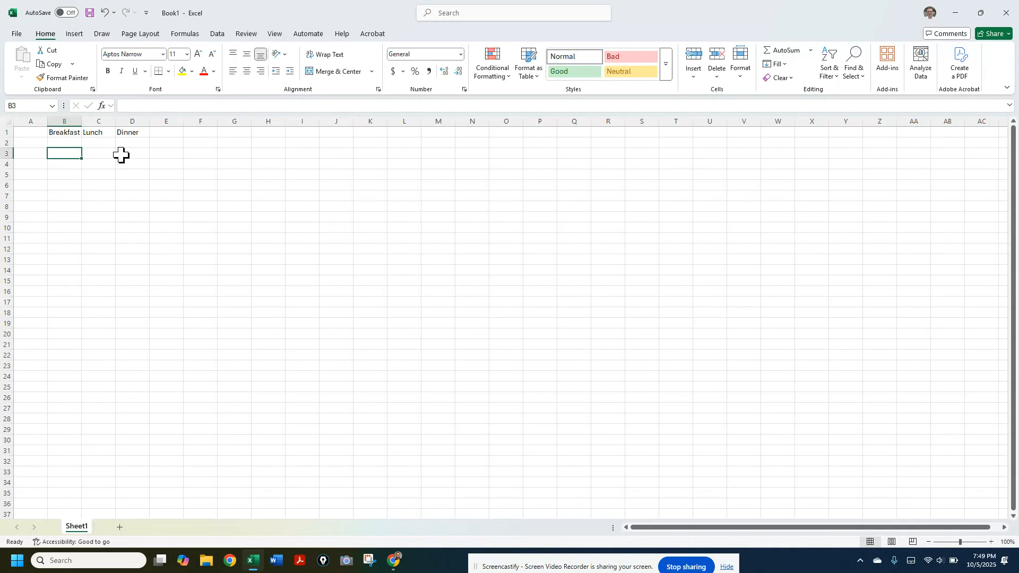
key(Down)
key(Down)
key(Down)
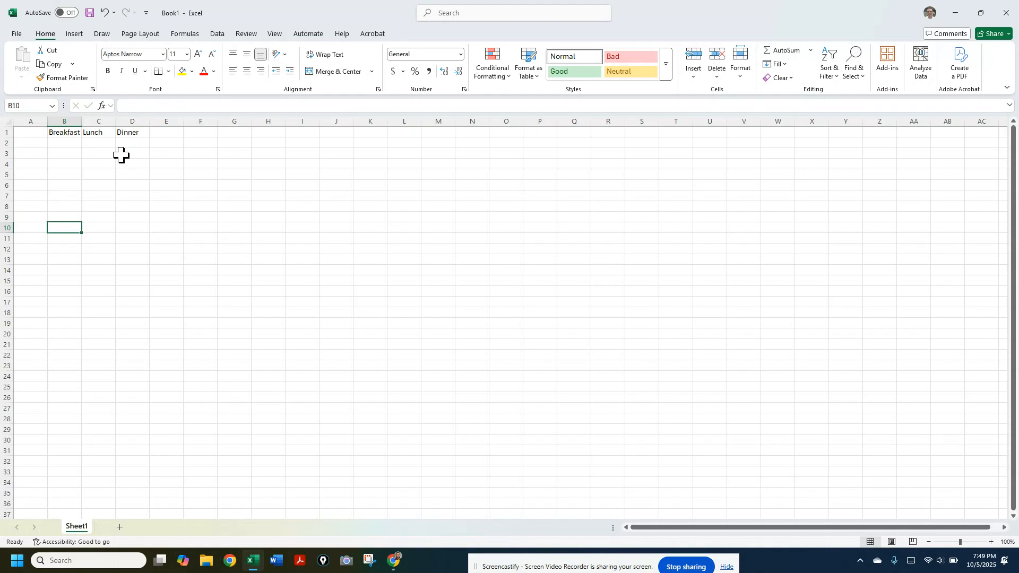
key(Up)
key(Up)
key(Right)
key(Left)
key(Up)
key(Up)
key(Up)
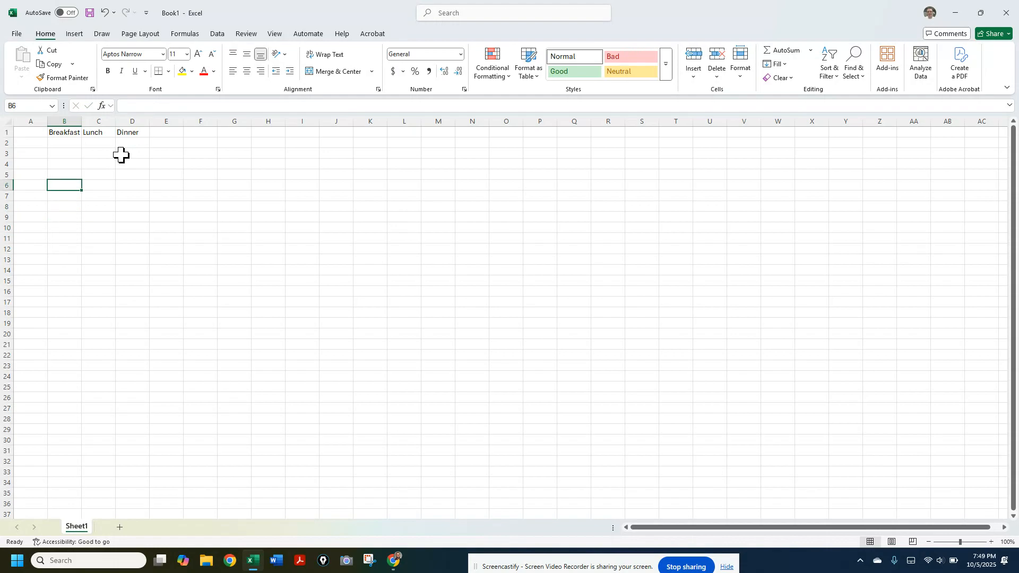
key(Right)
key(Down)
key(Up)
key(Left)
key(Up)
key(Up)
key(Left)
key(Up)
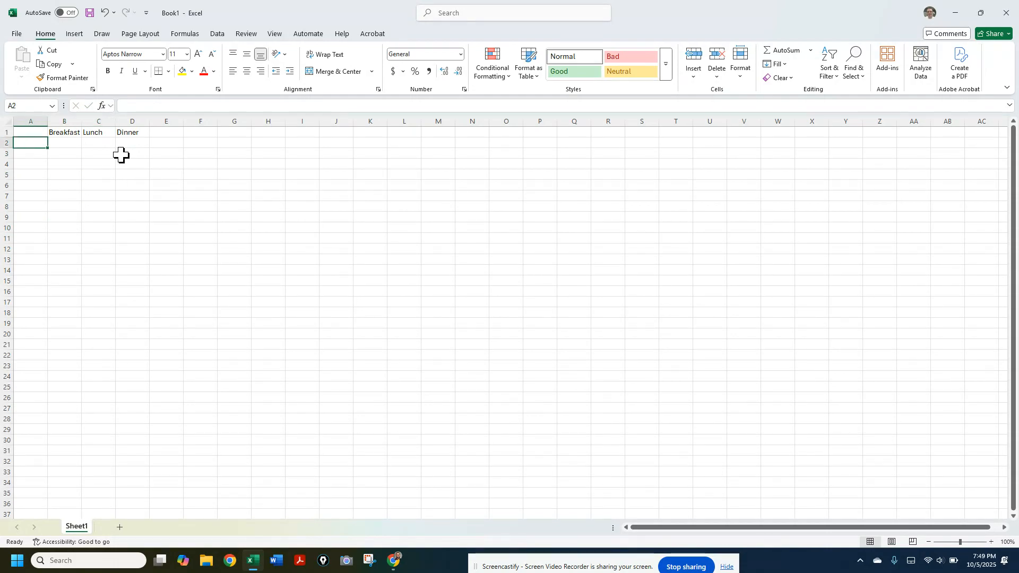
key(Right)
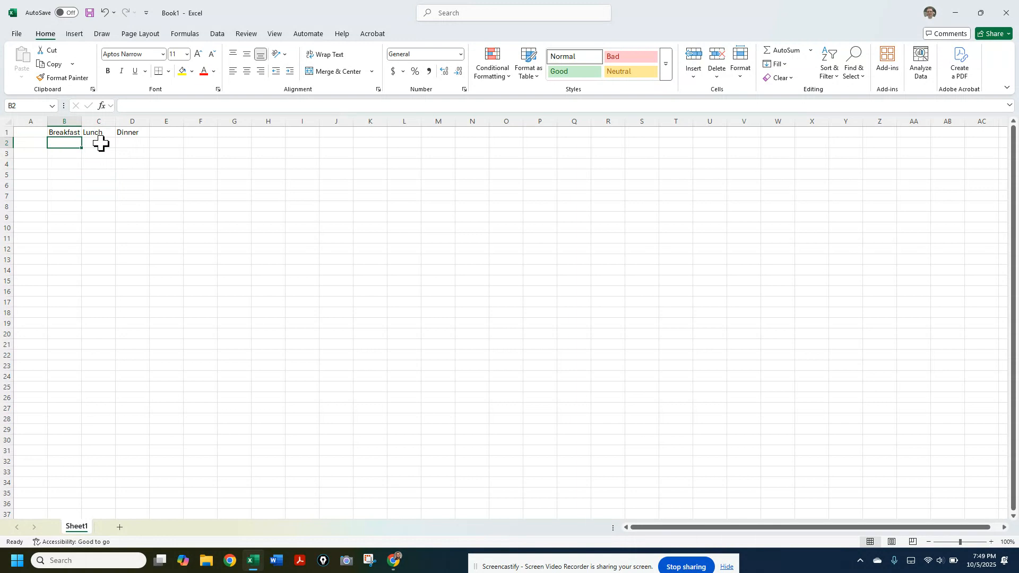
Number the rows 1, 2 and 3 in cells A2 to A4
click(38, 143)
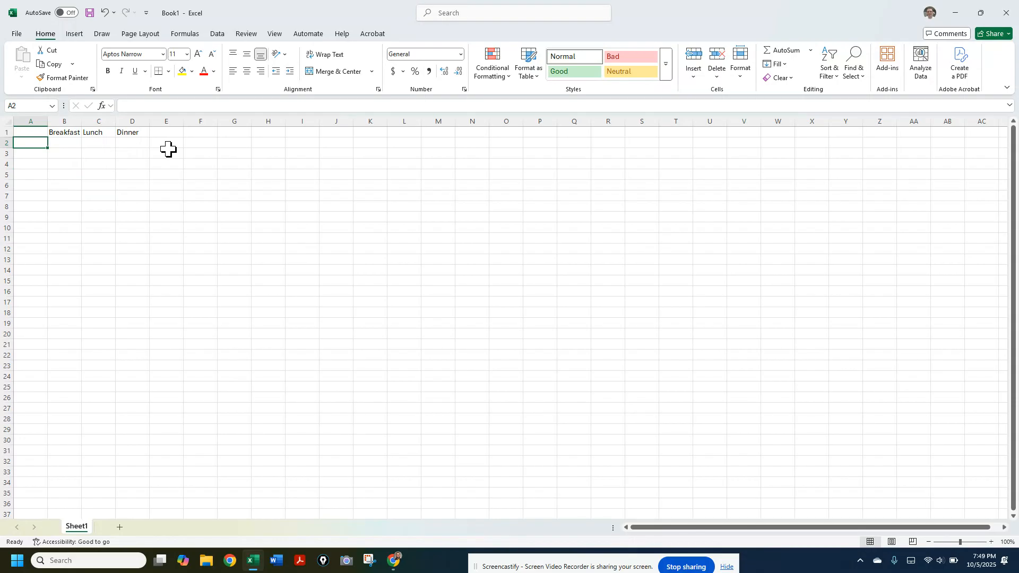
text(1)
key(Return)
text(2)
key(Return)
text(3)
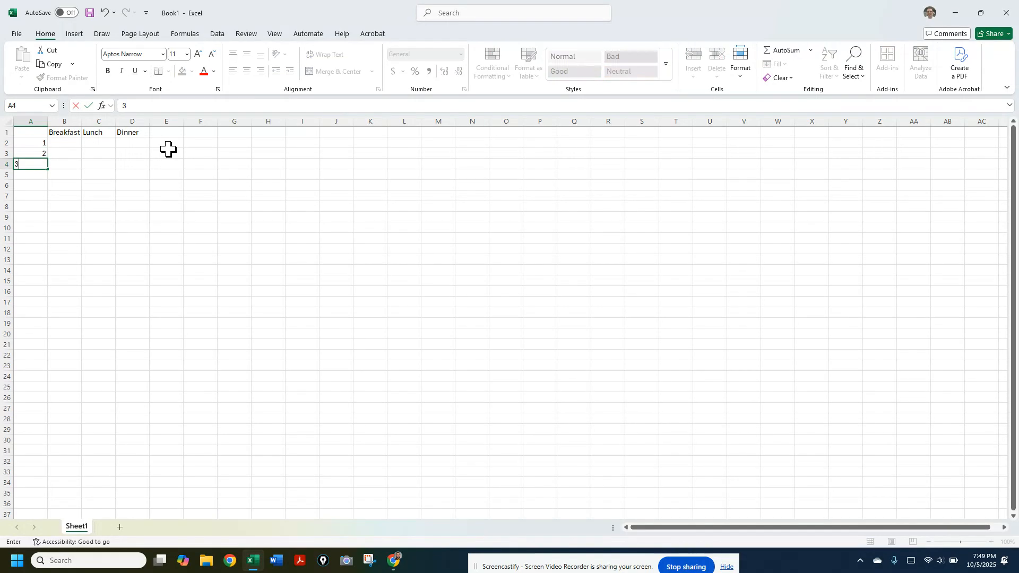
key(Return)
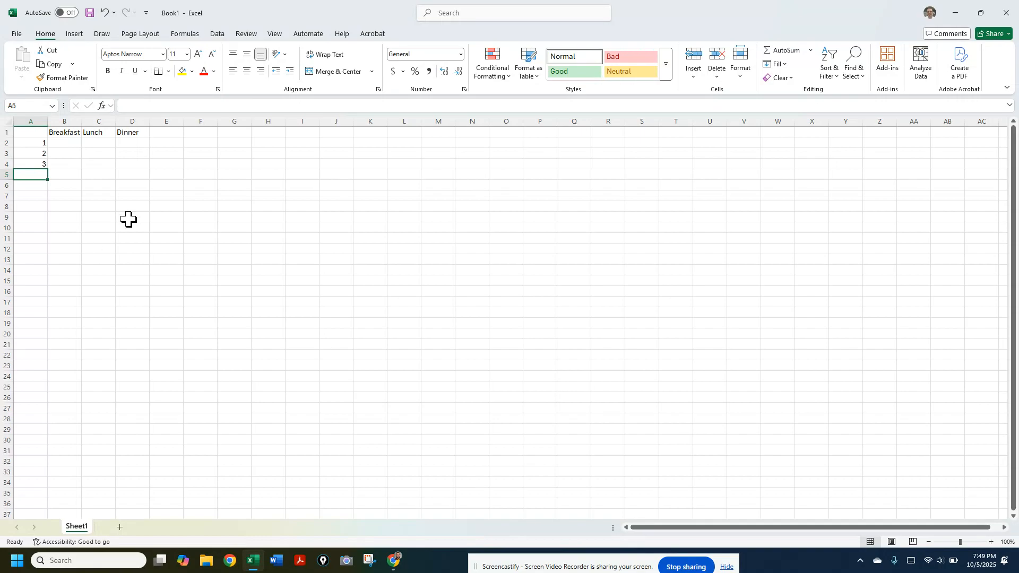
Fill the Breakfast column with Pancakes, Omlette and French toast in cells B2 to B4
click(74, 142)
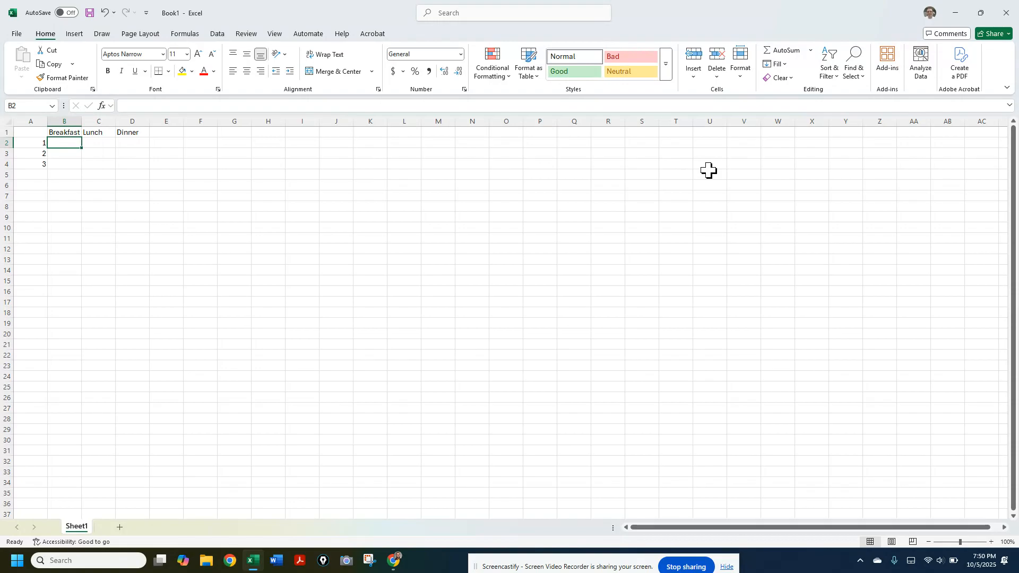
text(P)
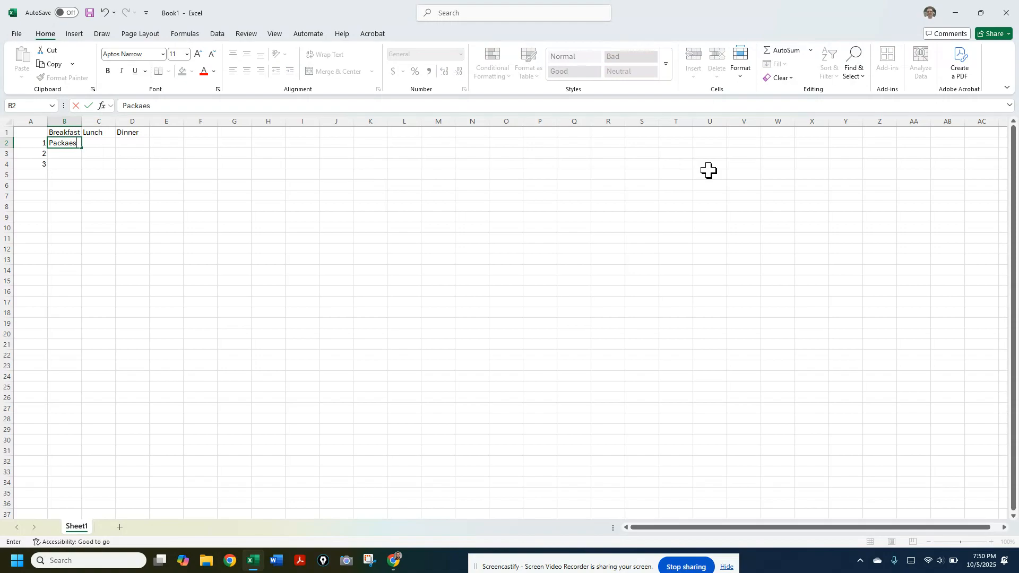
text(ancakes)
key(Return)
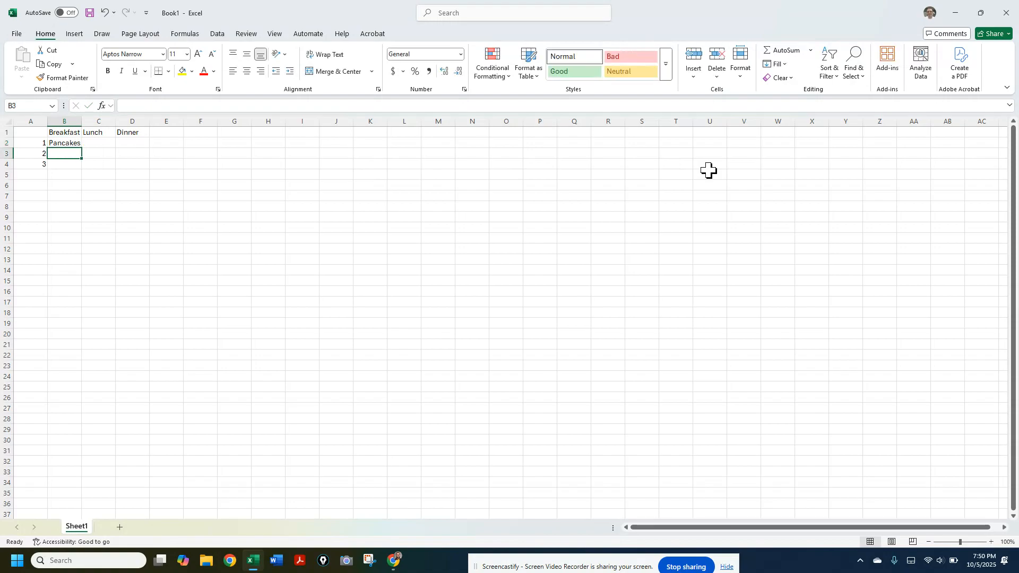
text(Omlette)
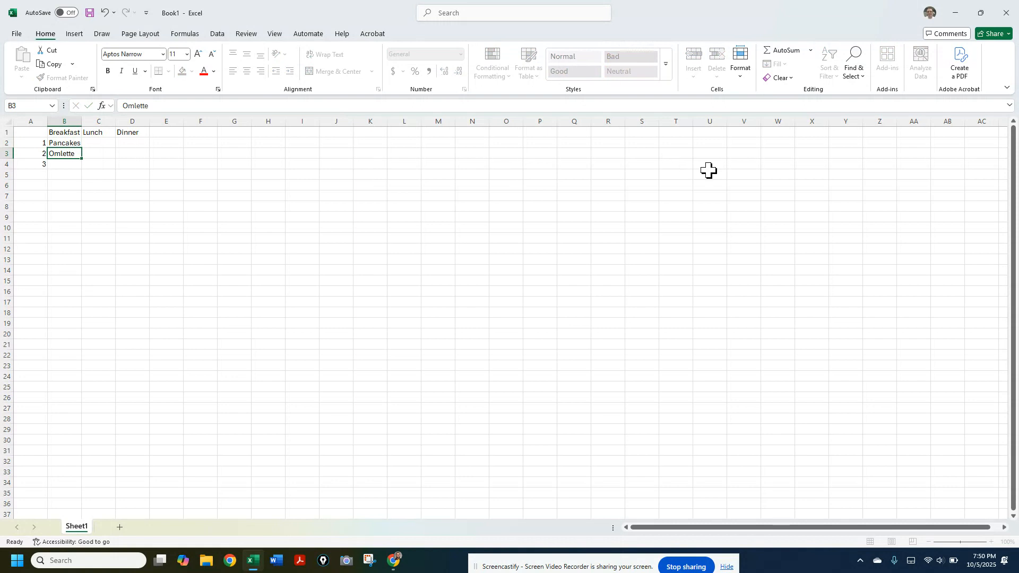
key(Return)
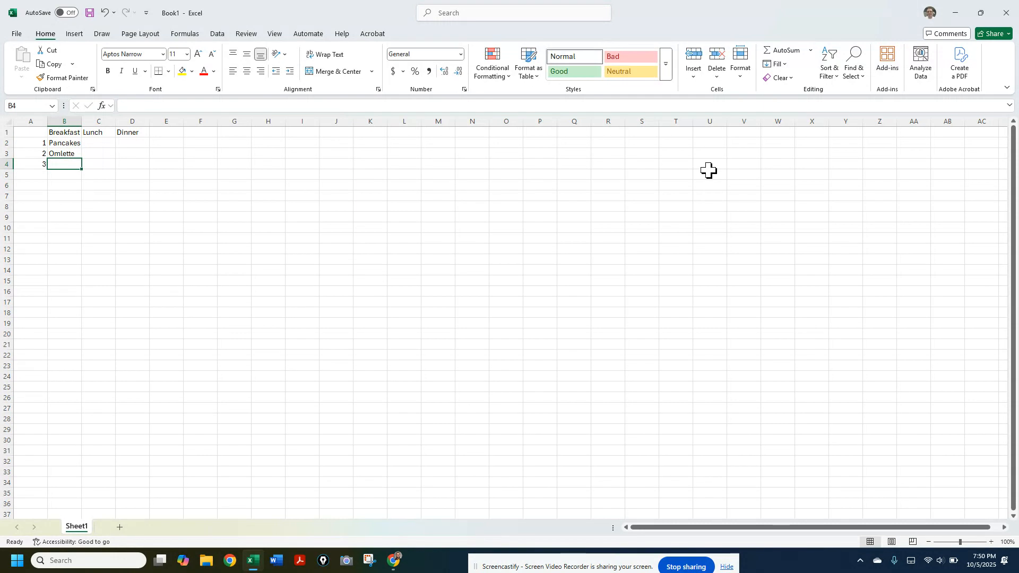
text(French toas)
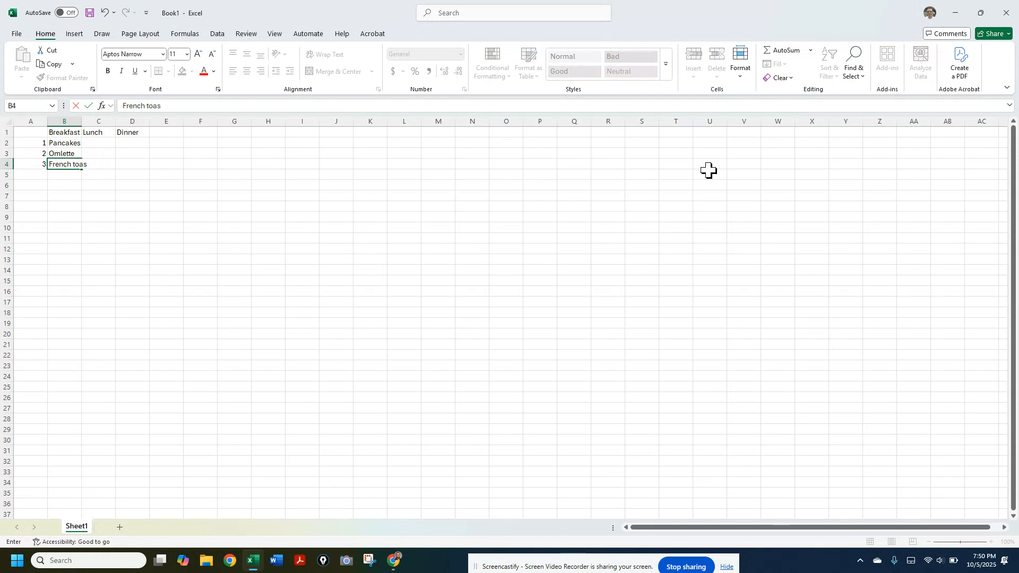
text(t)
key(Tab)
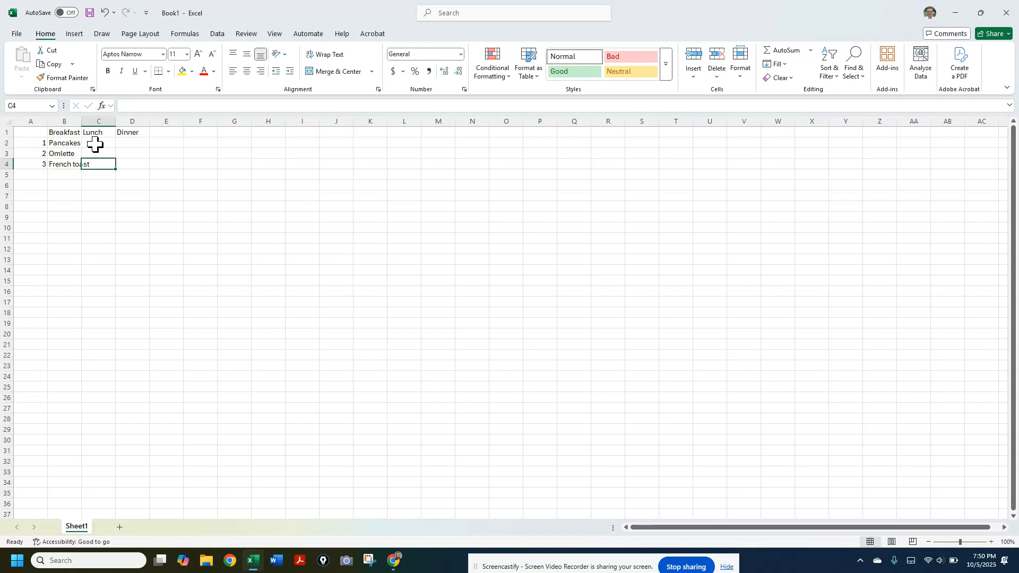
key(Return)
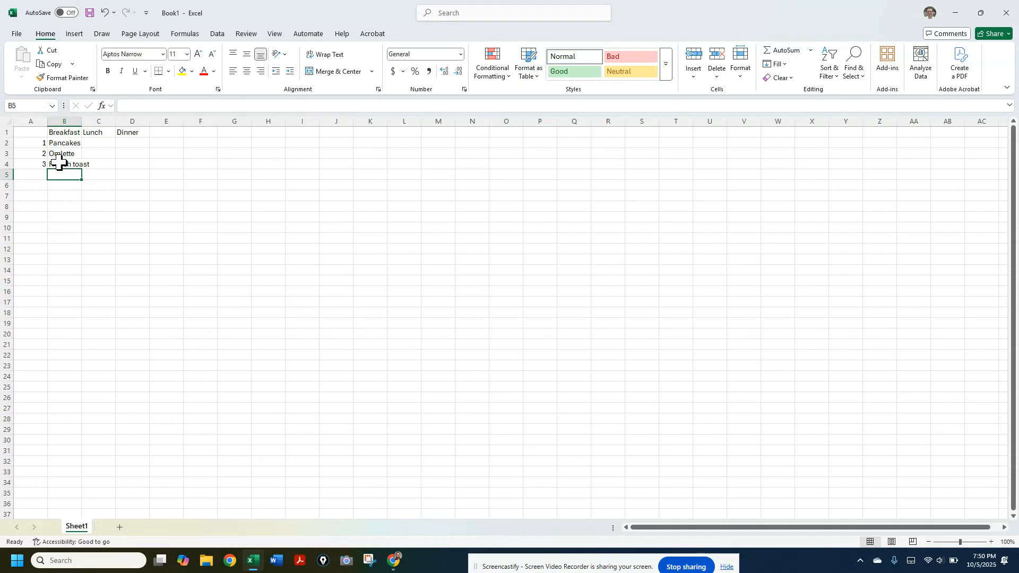
Widen column B so that the French toast entry fits inside its cell
click(79, 163)
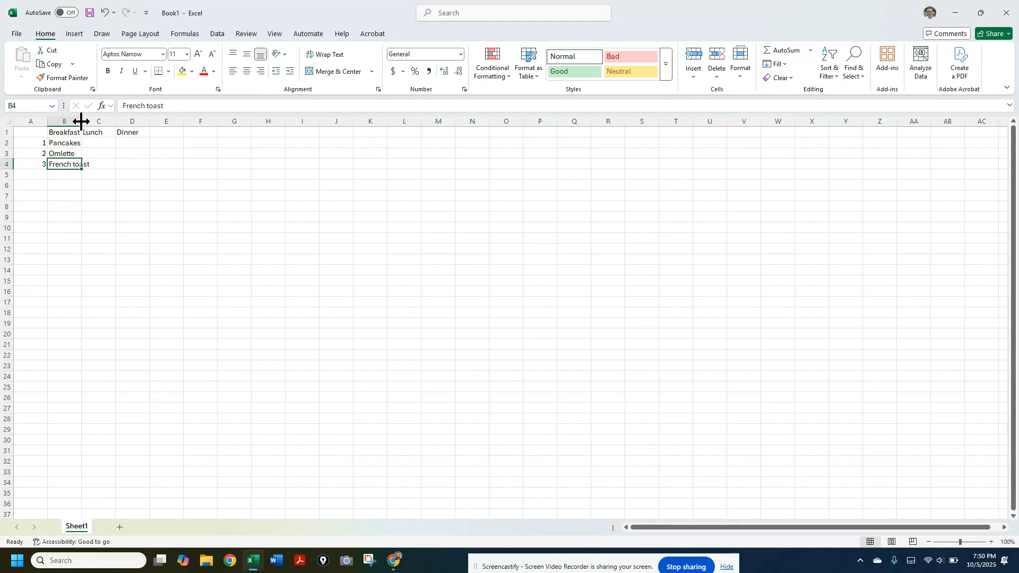
drag(81, 121, 98, 121)
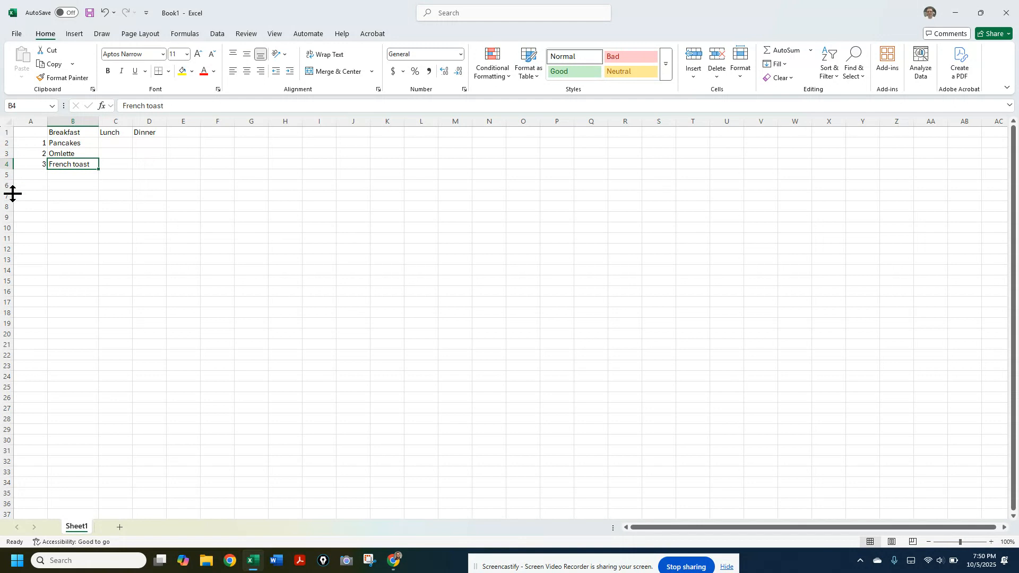
Fill the Lunch column with Taco, Turkey Sandwich and burrito in cells C2 to C4
click(113, 142)
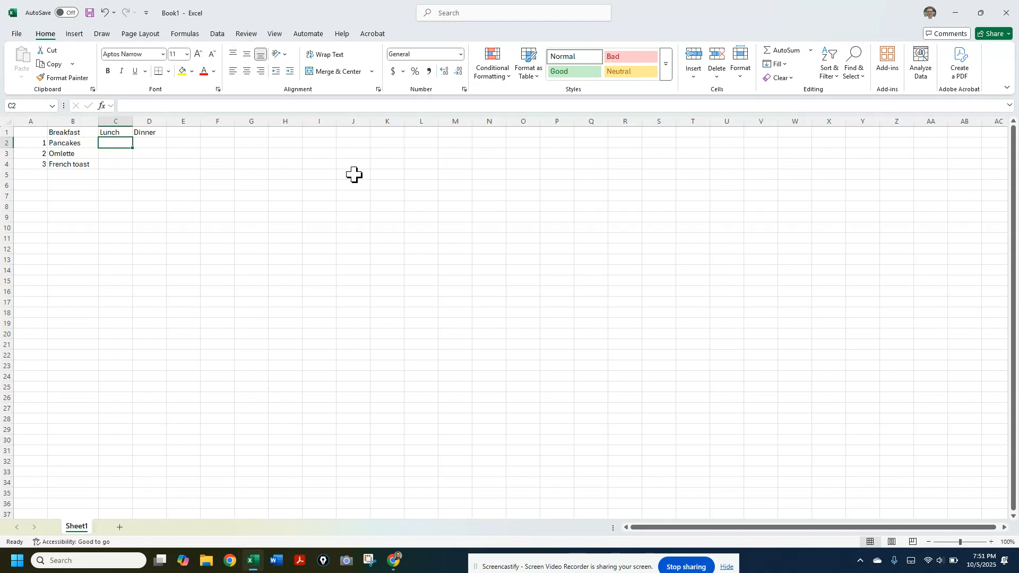
text(Taco)
key(Return)
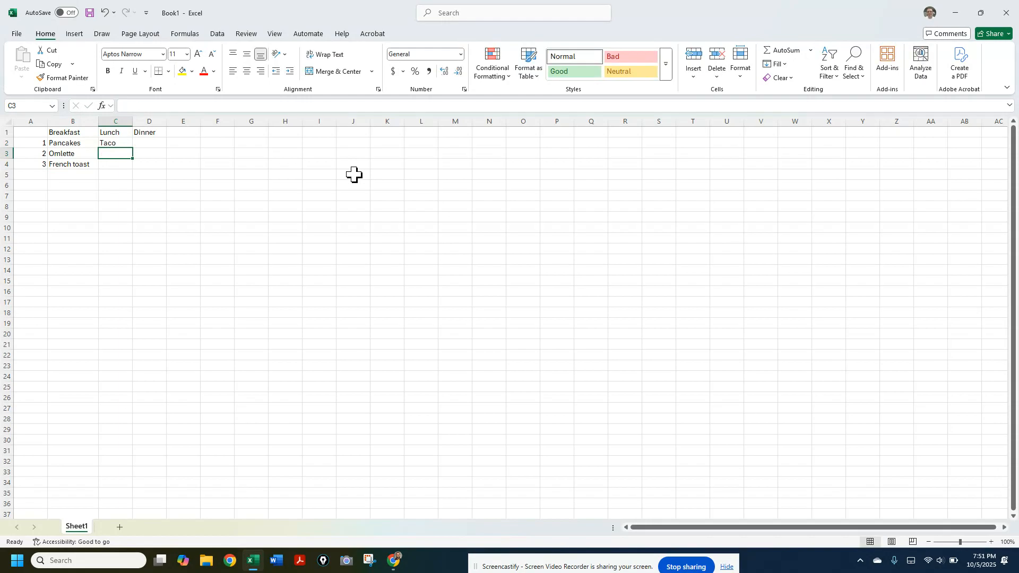
text(Turkey Sand)
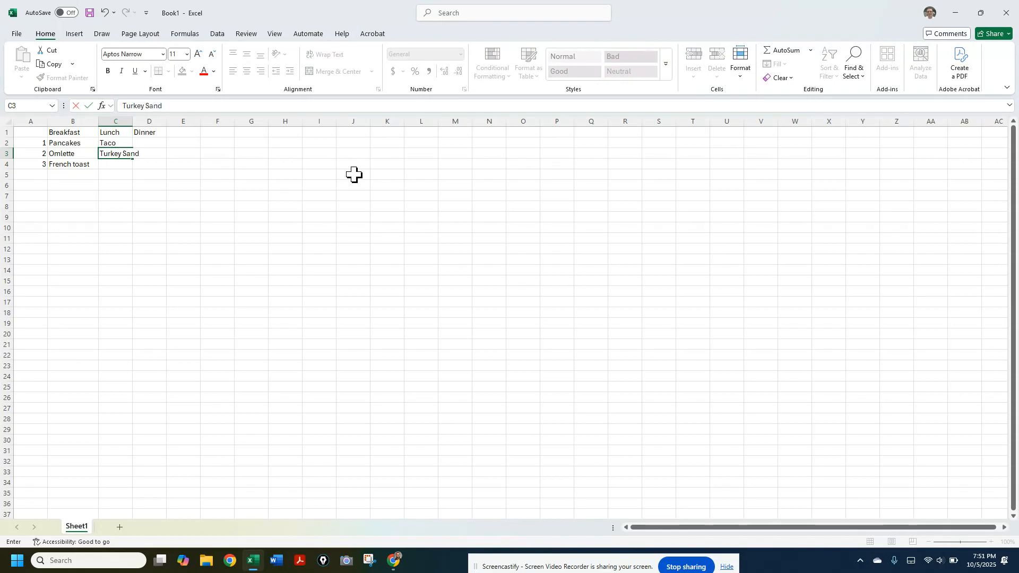
text(wich)
key(Return)
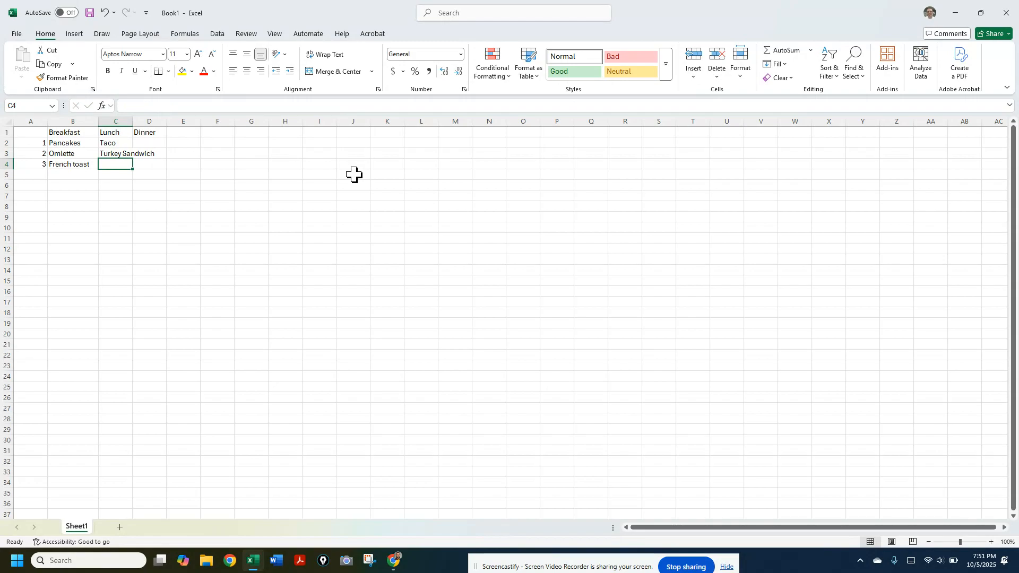
text(burrito)
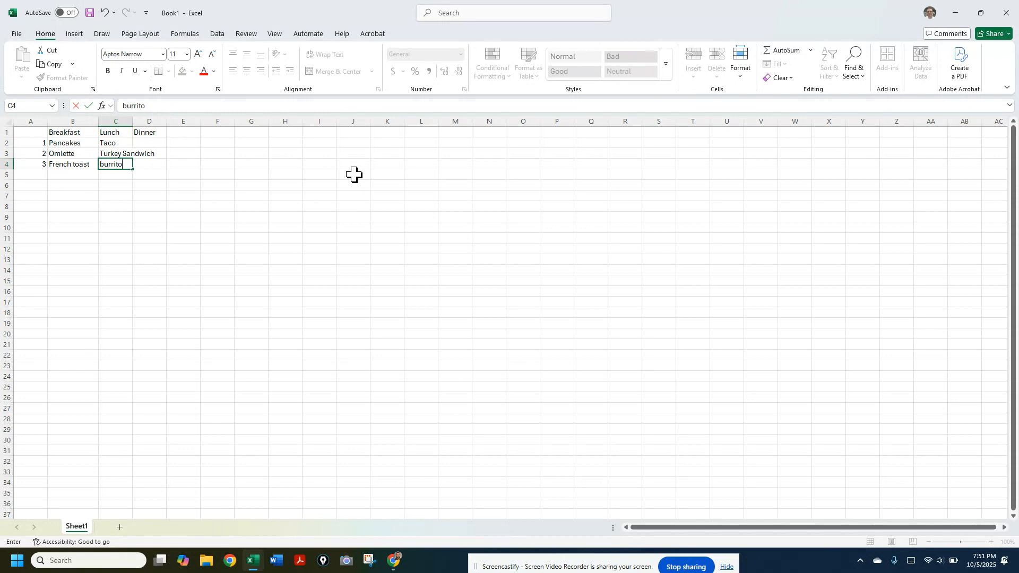
key(Tab)
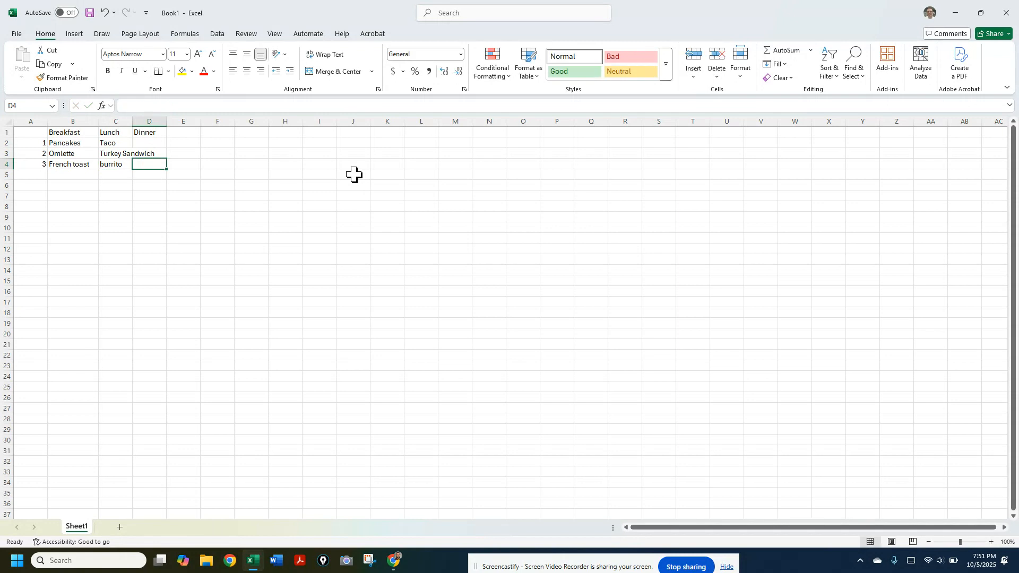
Capitalize the first letter of the burrito entry in C4 and widen column C to fit Turkey Sandwich
double_click(103, 165)
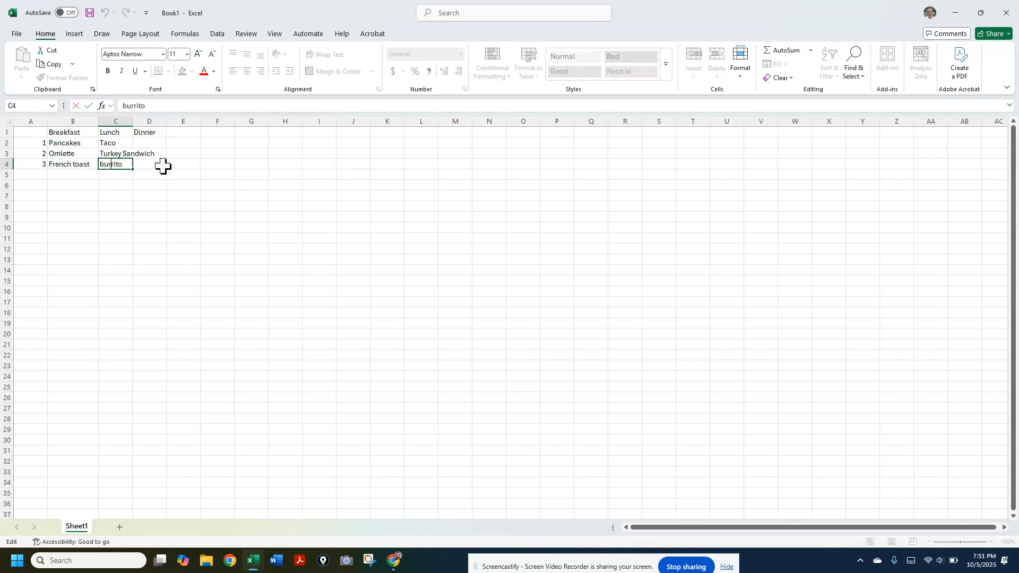
drag(105, 165, 98, 165)
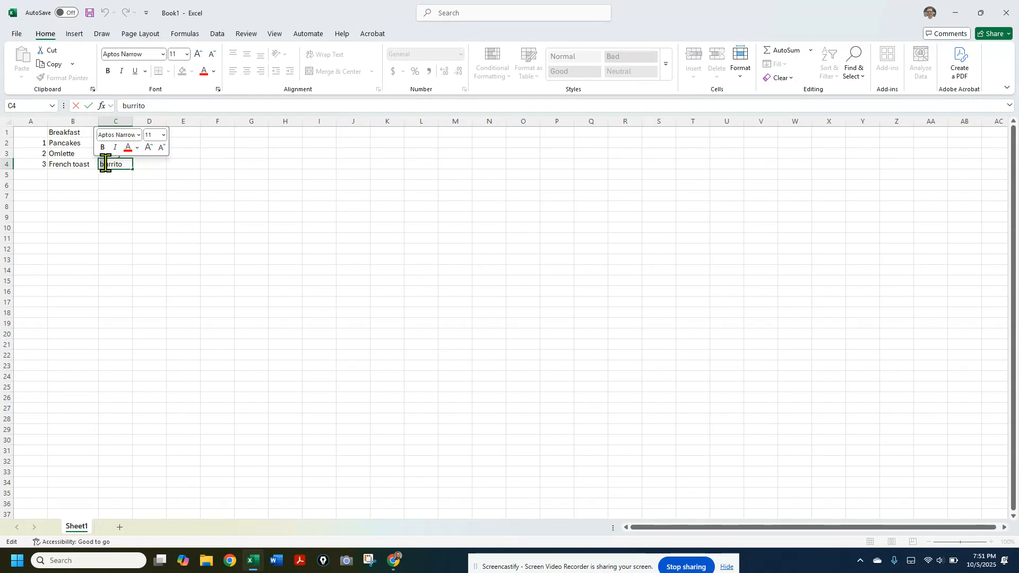
text(B)
click(149, 142)
drag(132, 122, 156, 121)
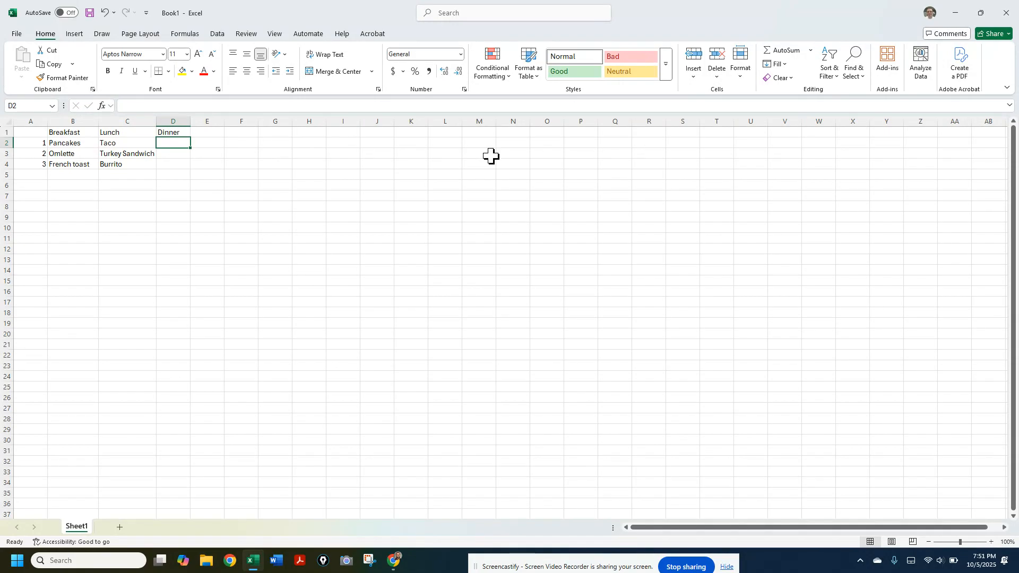
Fill the Dinner column with Pizza, Spaghetti and Meatloaf in cells D2 to D4, and widen columns C and D slightly
text(P)
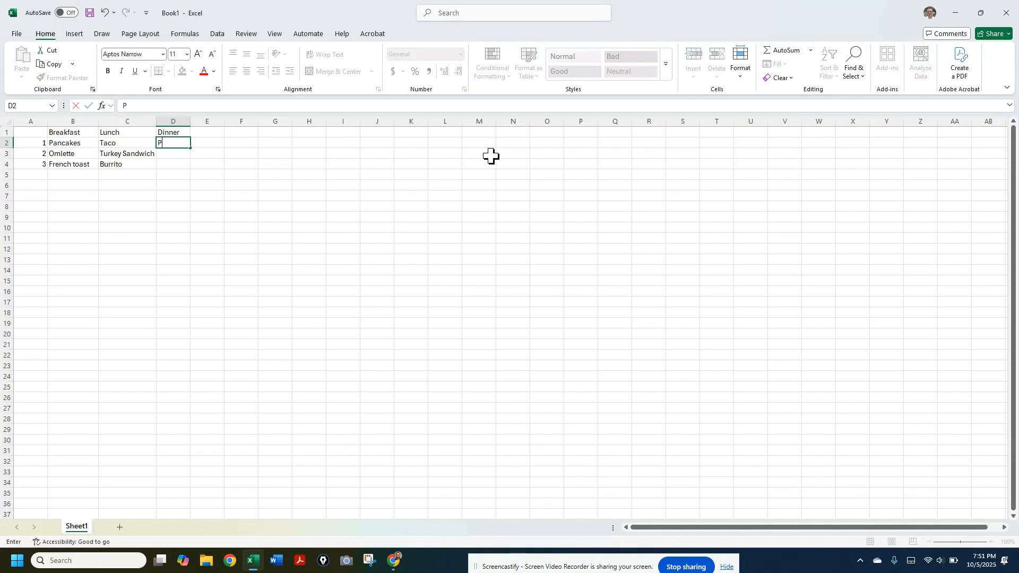
text(izza)
key(Return)
text(S)
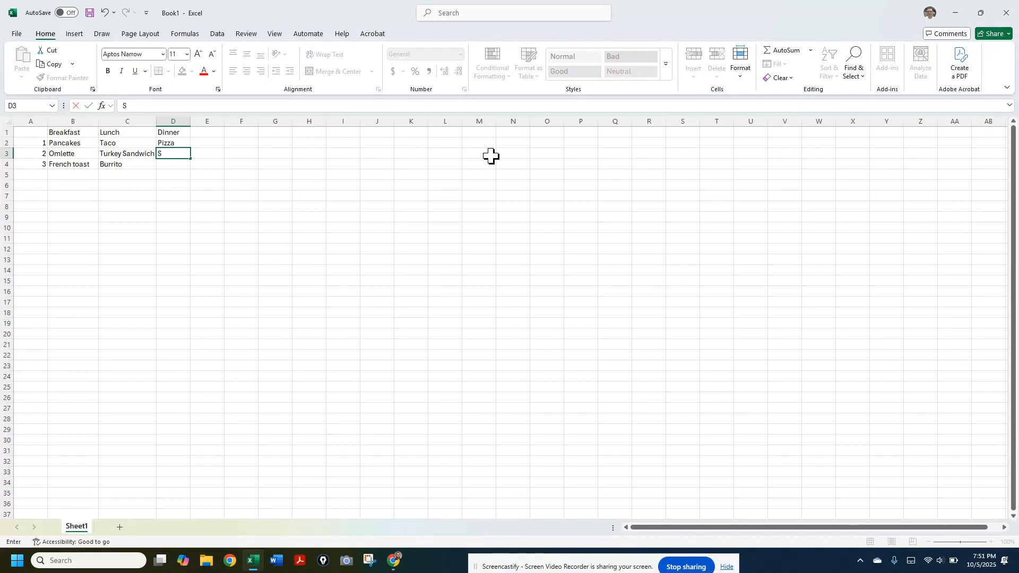
text(ti)
key(Return)
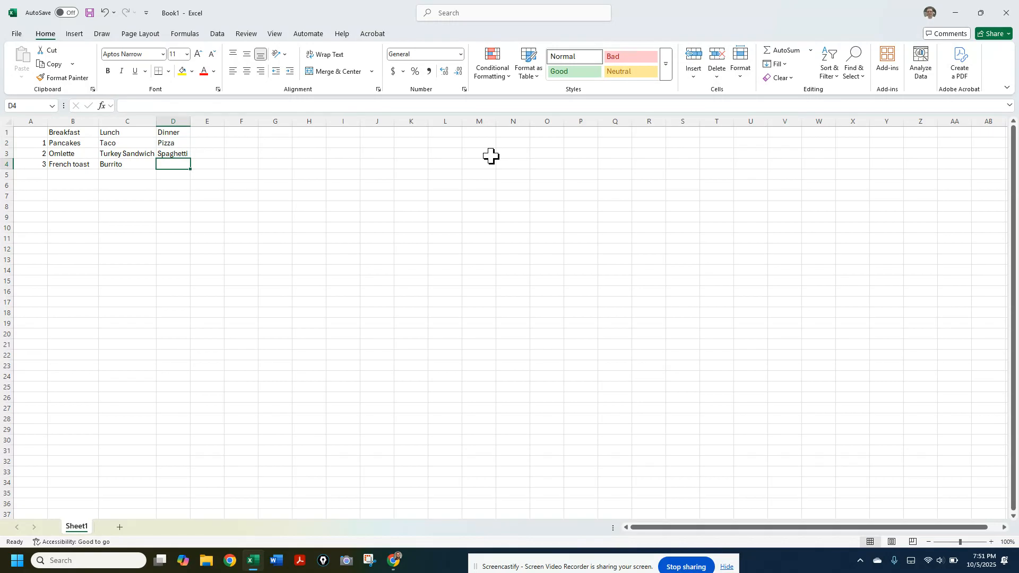
text(Mea)
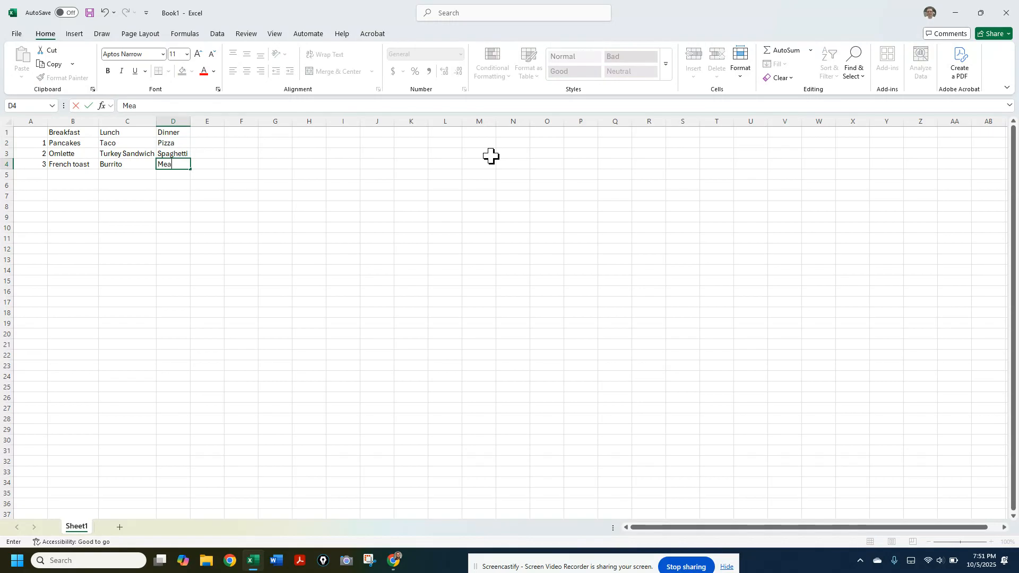
text(tloaf)
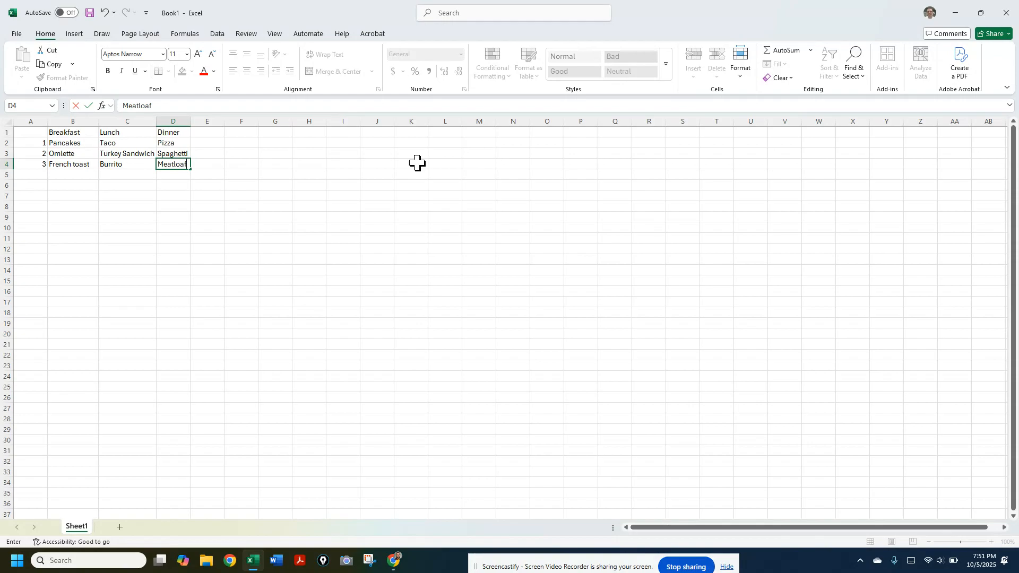
click(303, 174)
drag(190, 123, 162, 120)
click(191, 249)
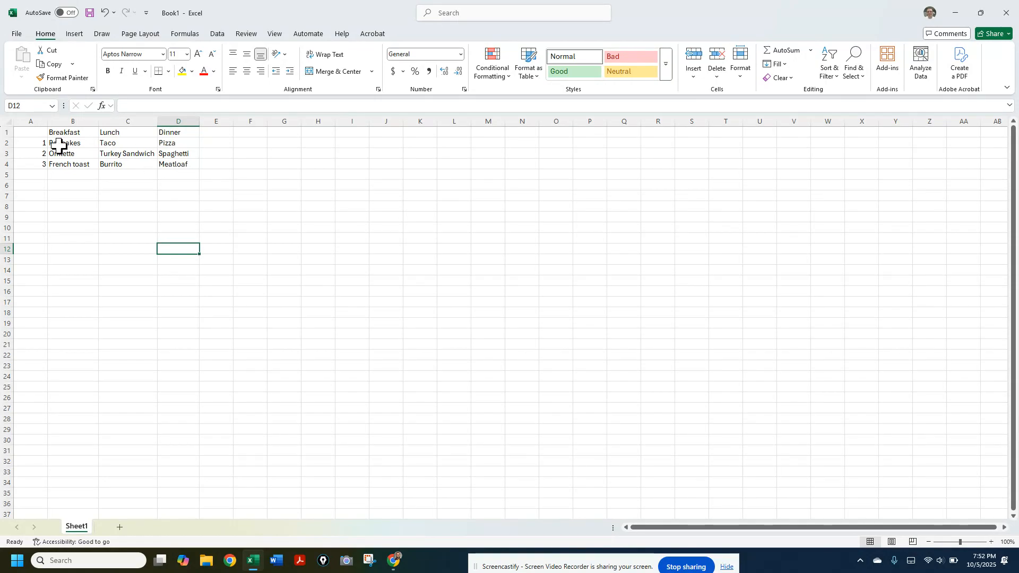
Apply All Borders to the whole food table in cells A1 to D4
click(27, 134)
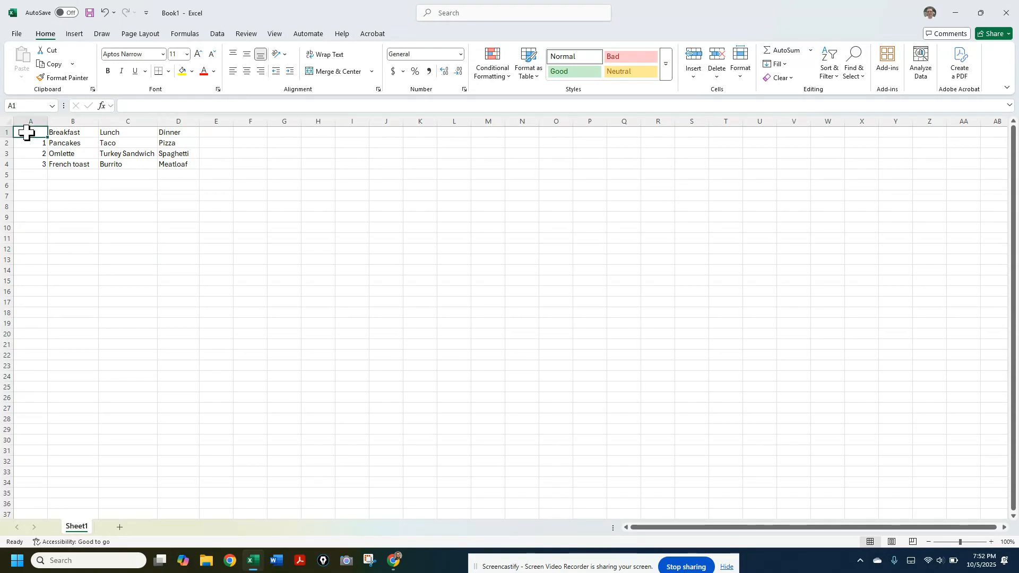
drag(27, 133, 185, 169)
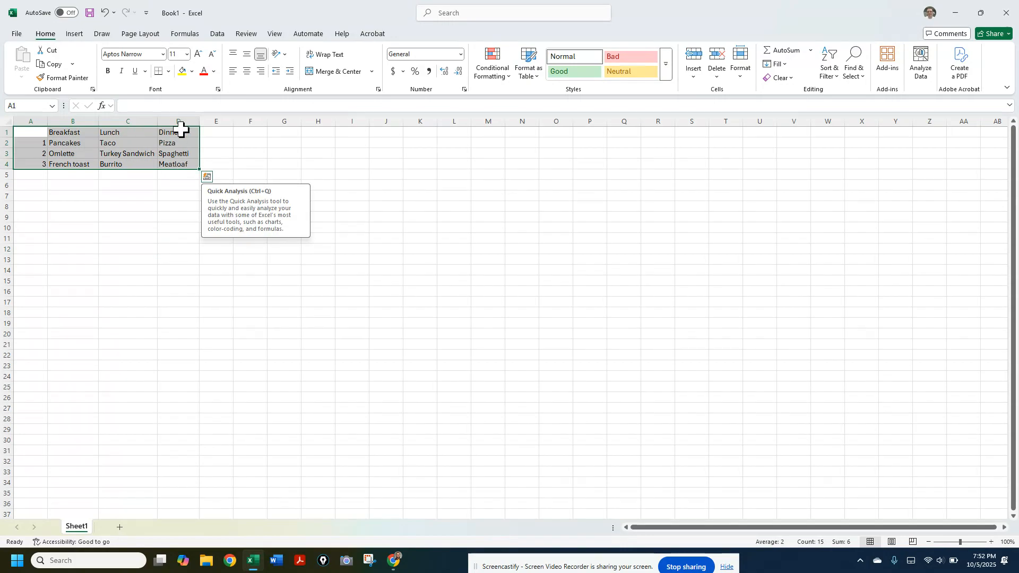
click(159, 73)
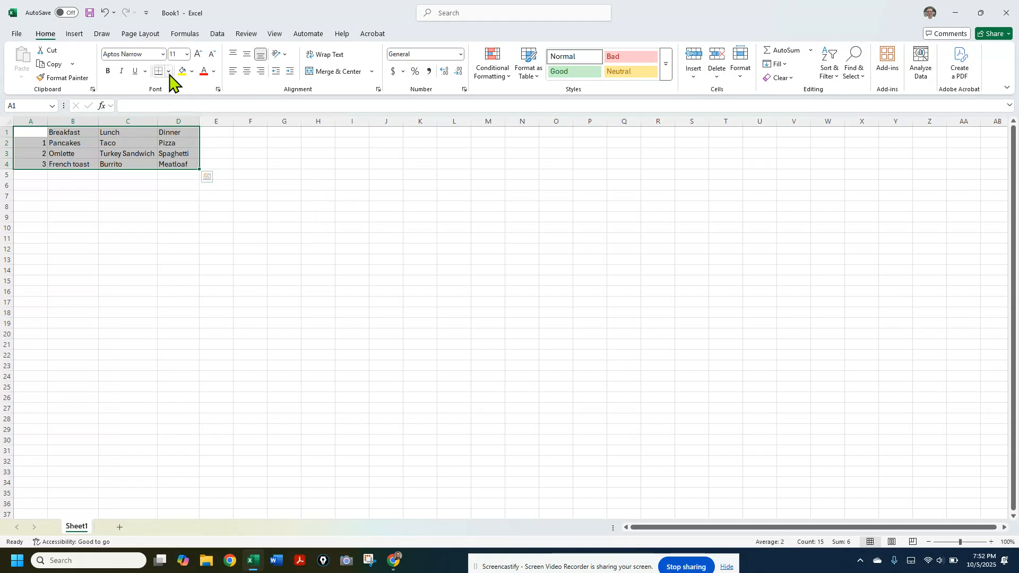
click(168, 71)
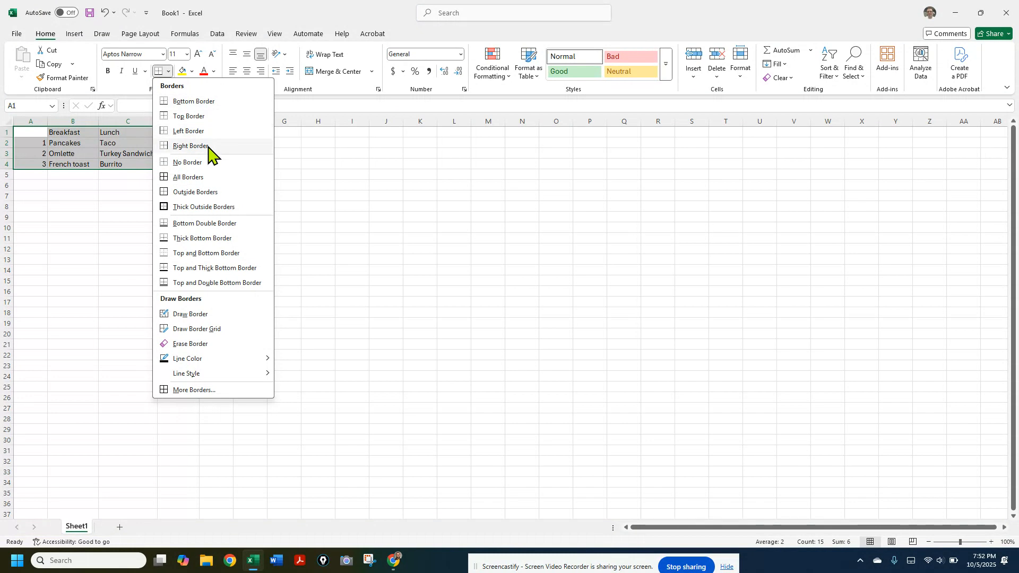
click(208, 178)
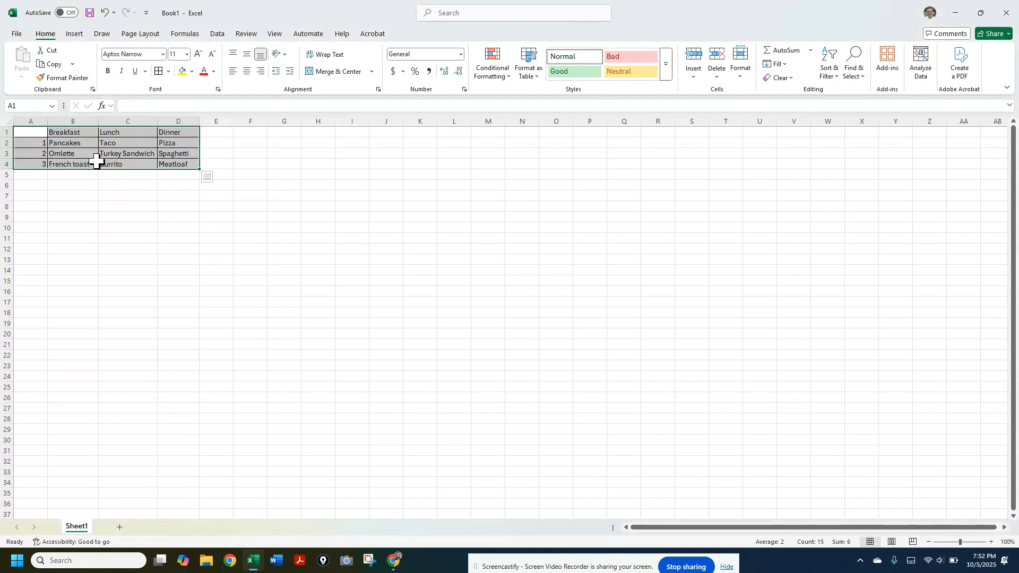
click(120, 200)
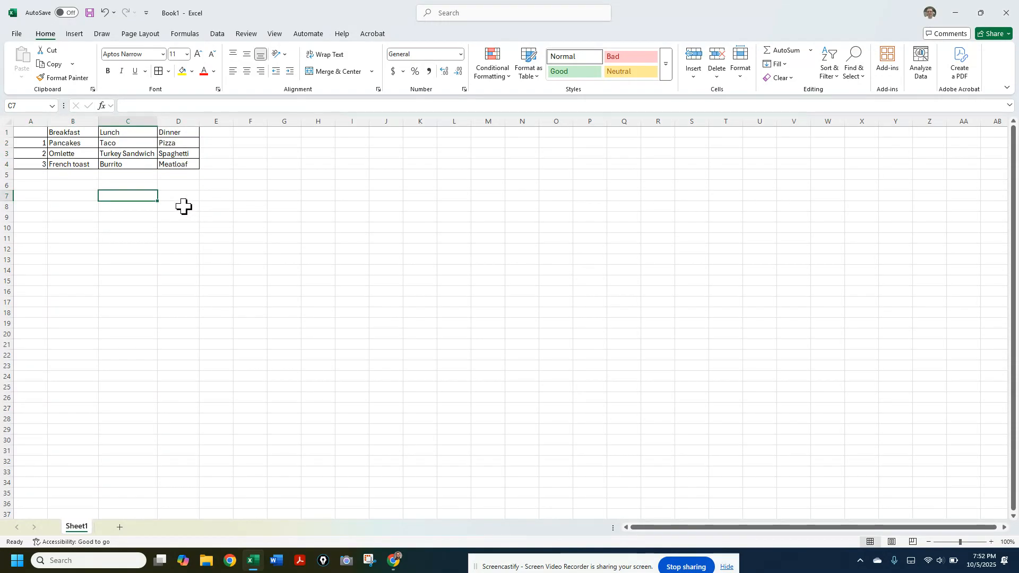
Fill the Breakfast, Lunch and Dinner heading cells B1 to D1 with a light blue color
click(182, 132)
drag(182, 132, 72, 132)
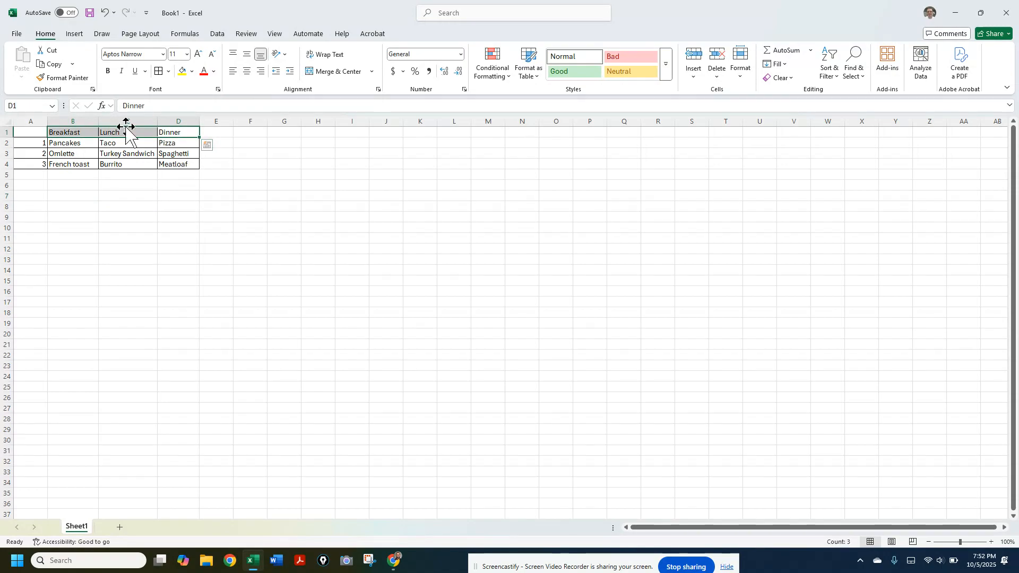
click(193, 72)
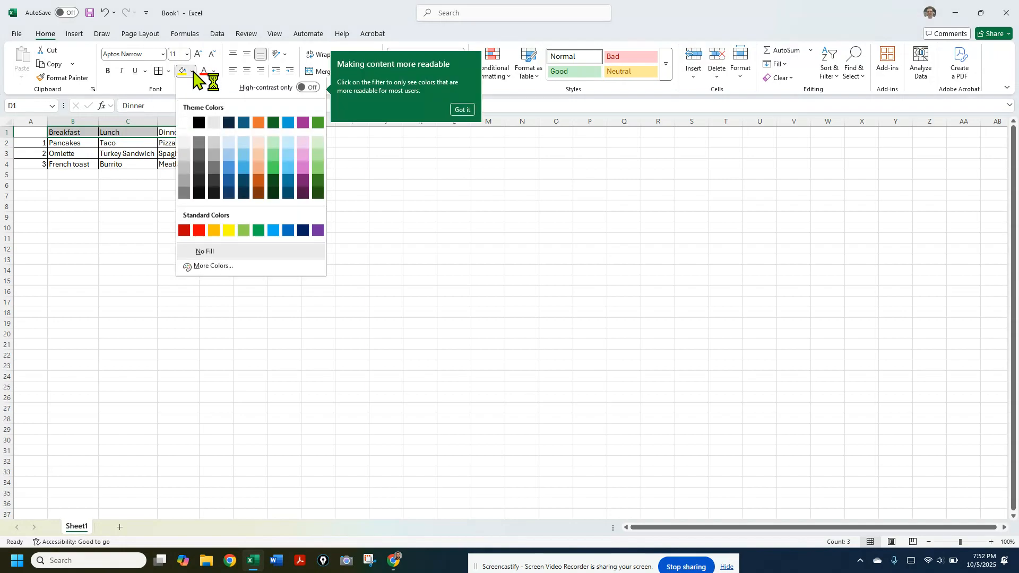
click(244, 148)
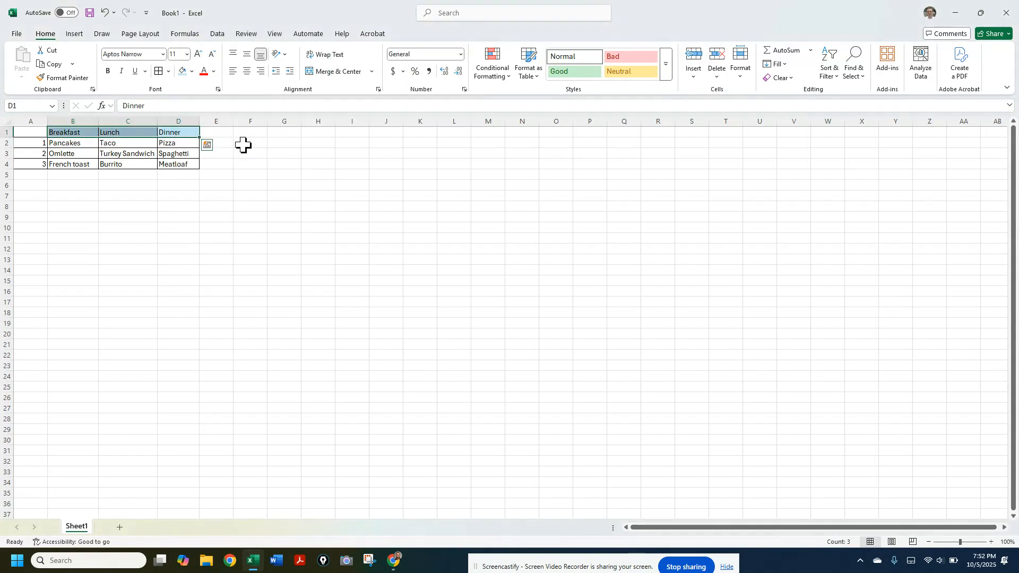
click(158, 206)
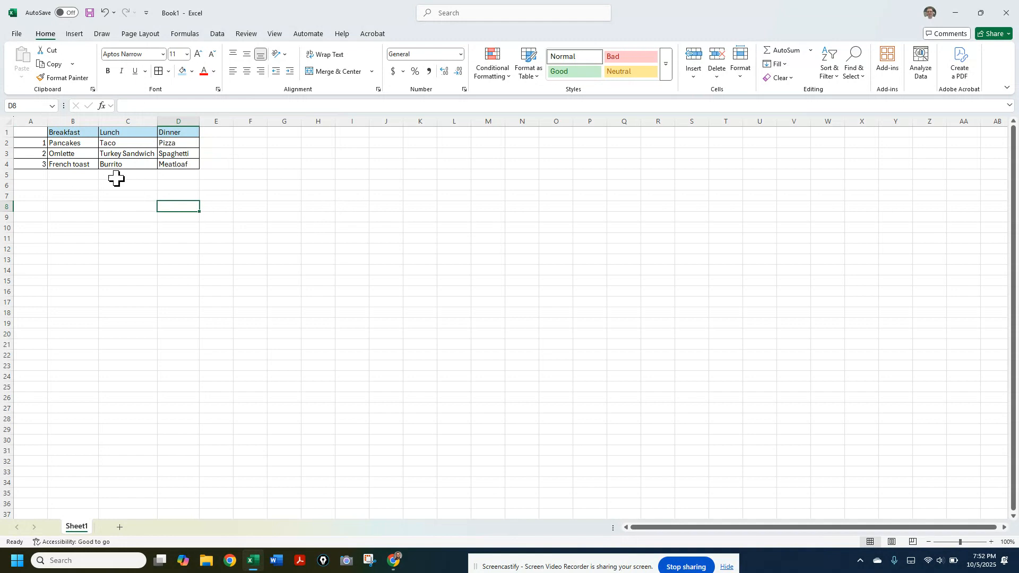
Start saving the workbook under a new name and choose the 2-2 Saving Files folder on the Desktop as its location
click(25, 36)
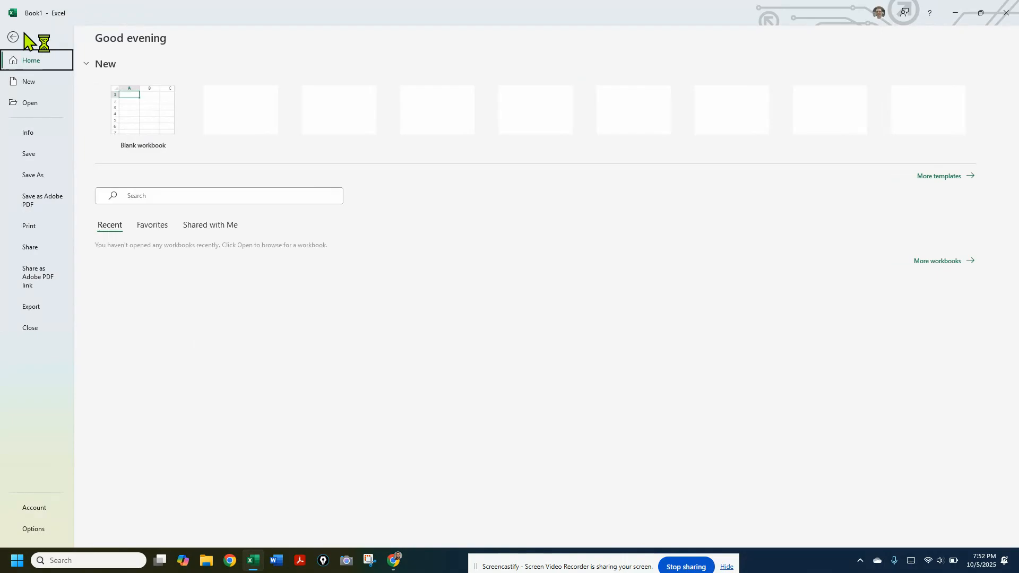
click(32, 178)
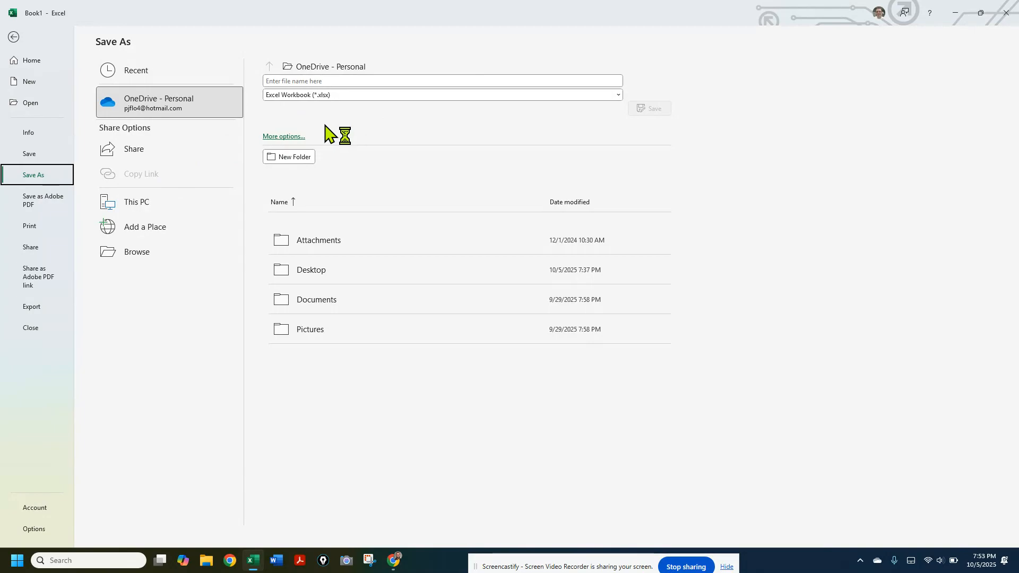
click(139, 253)
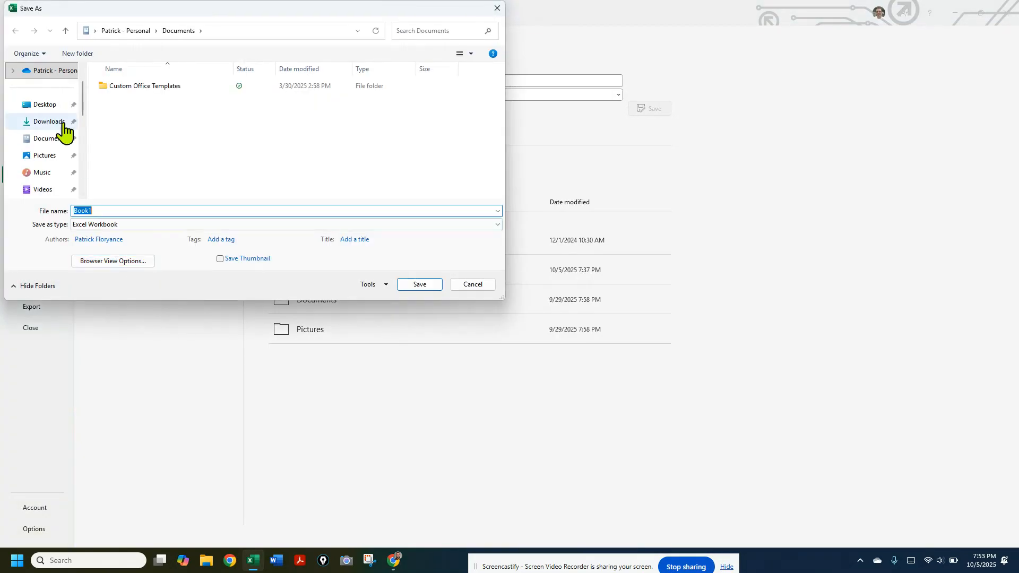
click(44, 105)
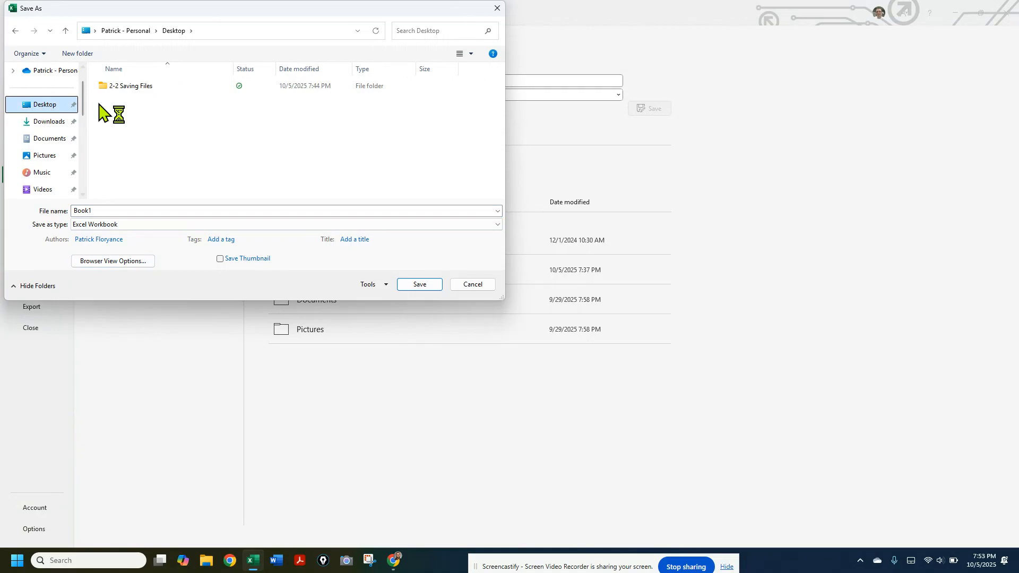
click(132, 87)
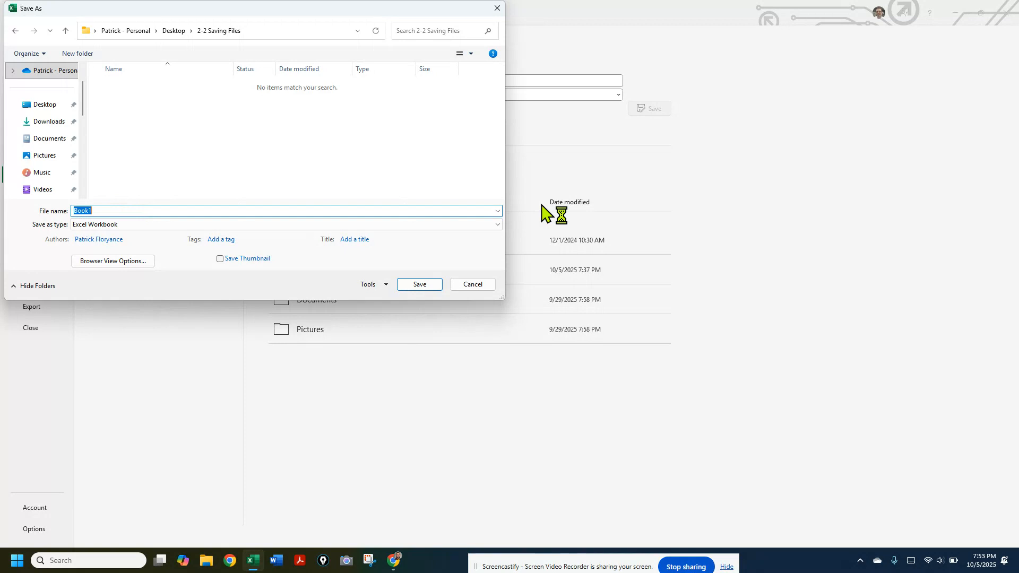
Name the file Favorite Meals- followed by the author's last name and save it as an Excel Workbook
text(Favorit)
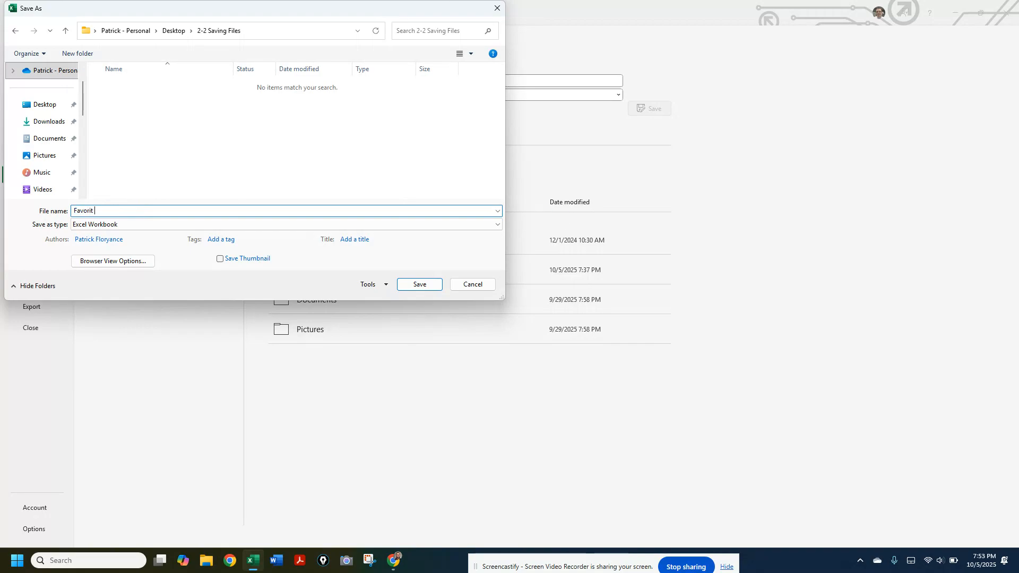
text(e Meals-Floryance)
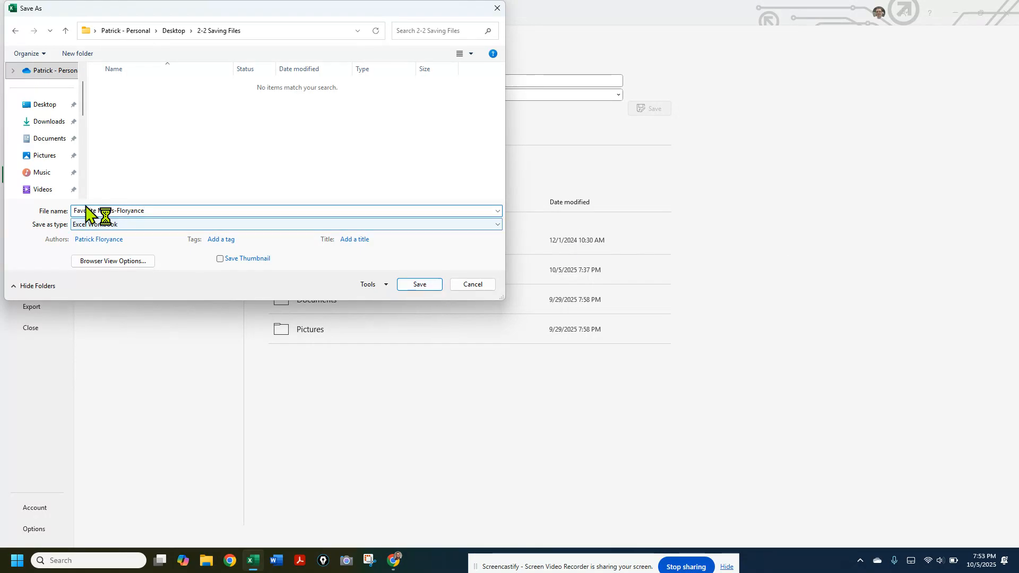
click(390, 226)
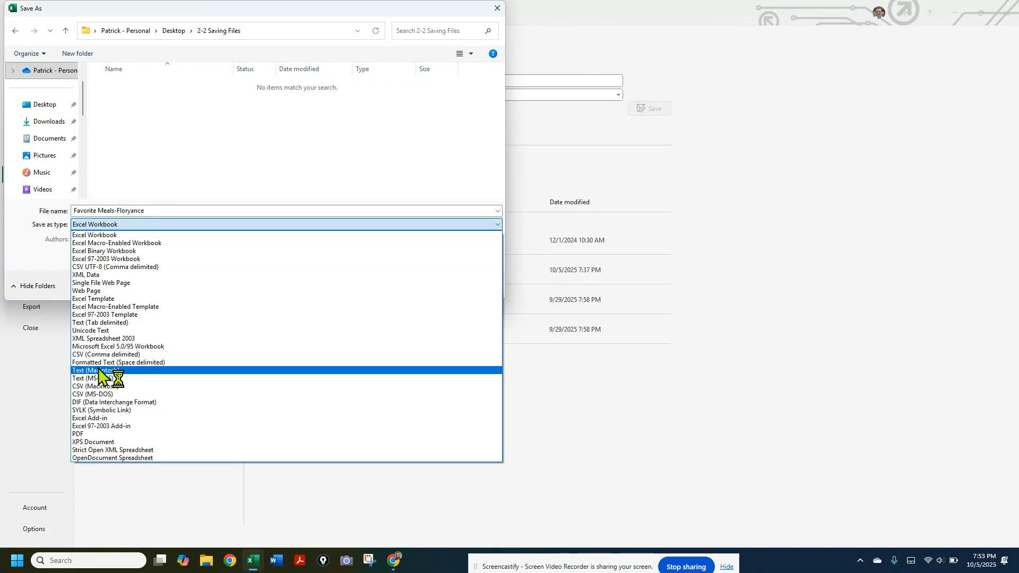
click(113, 235)
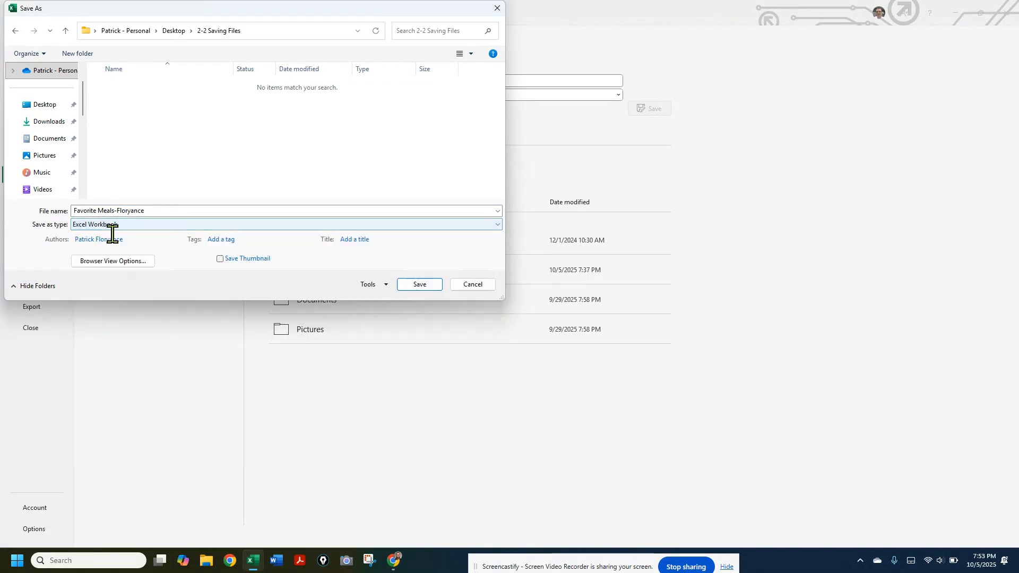
click(420, 285)
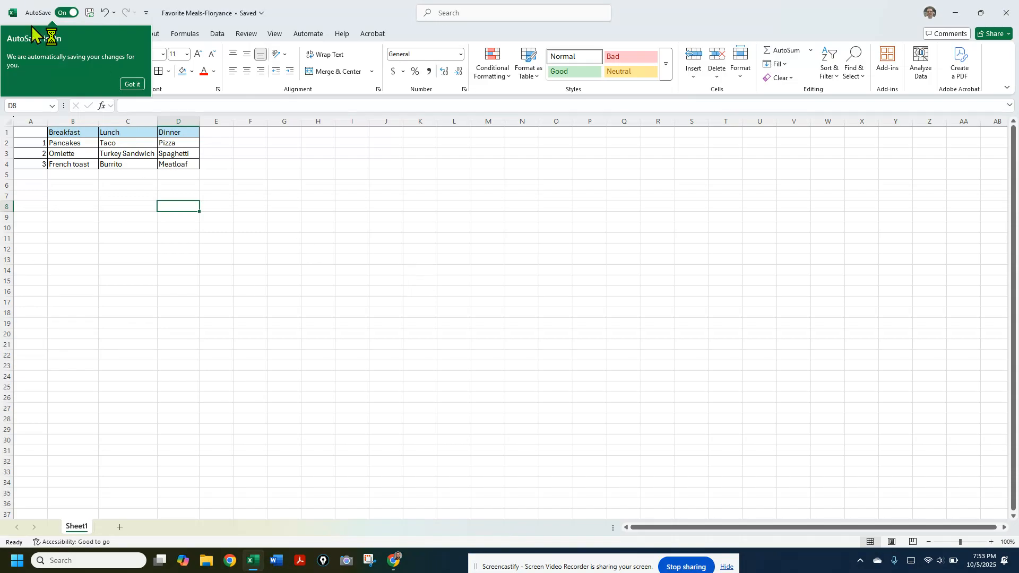
Dismiss the AutoSave notice and save a copy of the workbook in PDF format in the 2-2 Saving Files folder
click(133, 85)
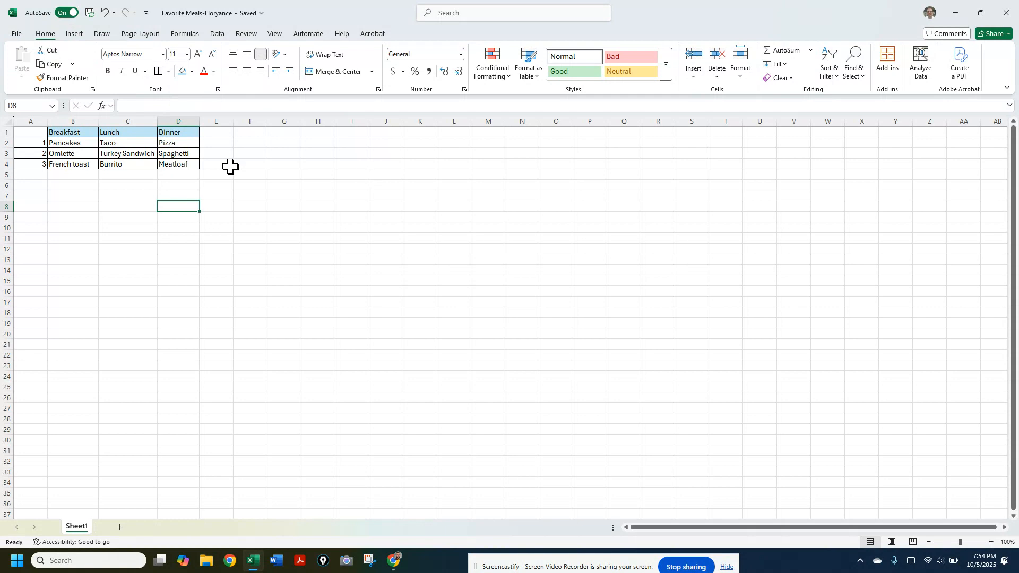
click(17, 36)
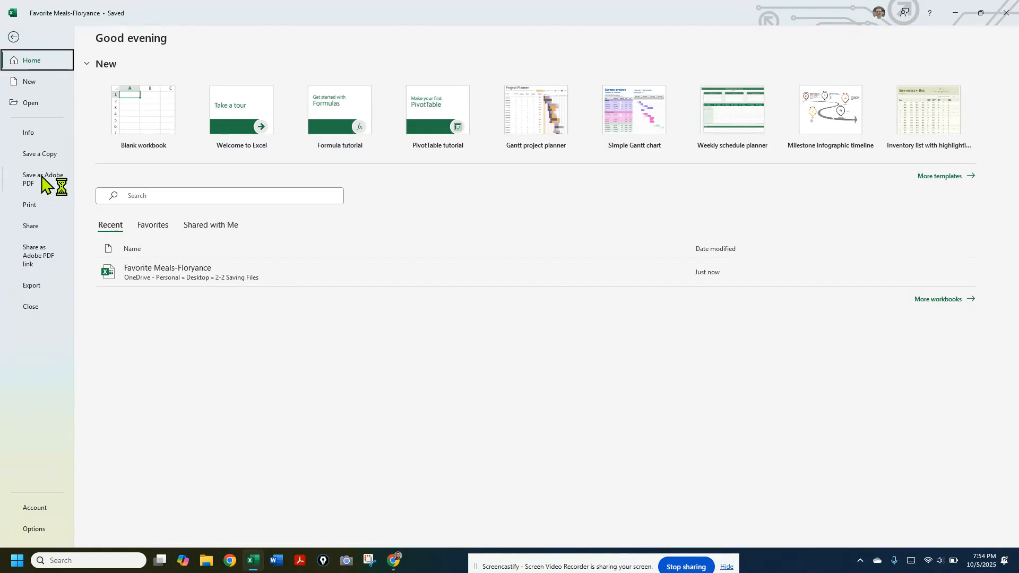
click(40, 155)
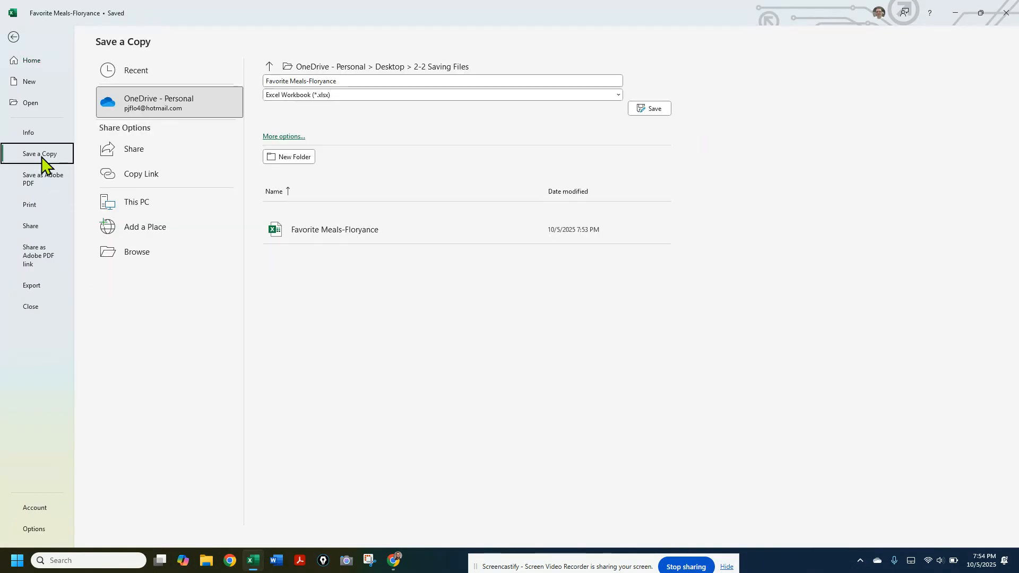
click(301, 97)
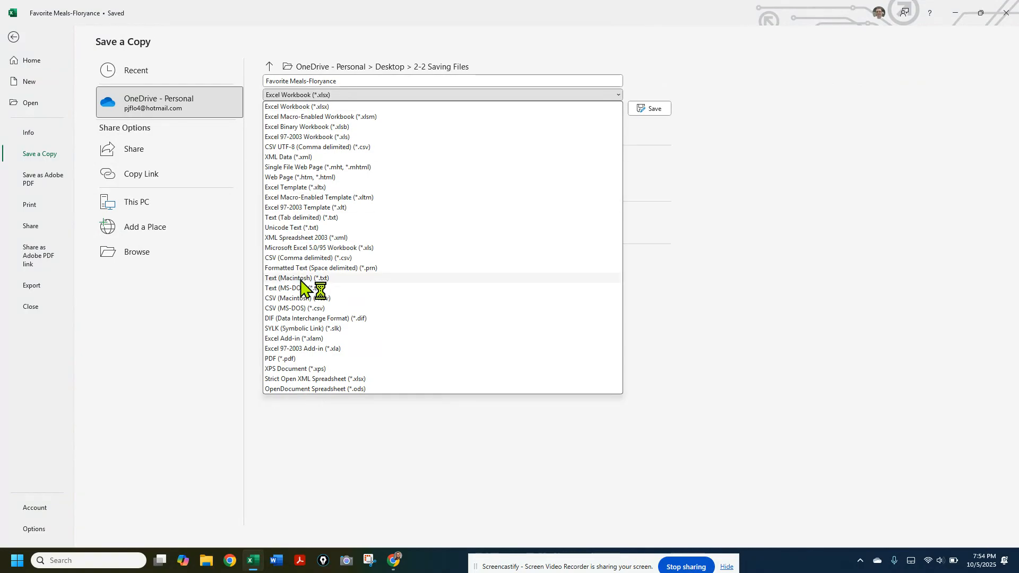
click(289, 359)
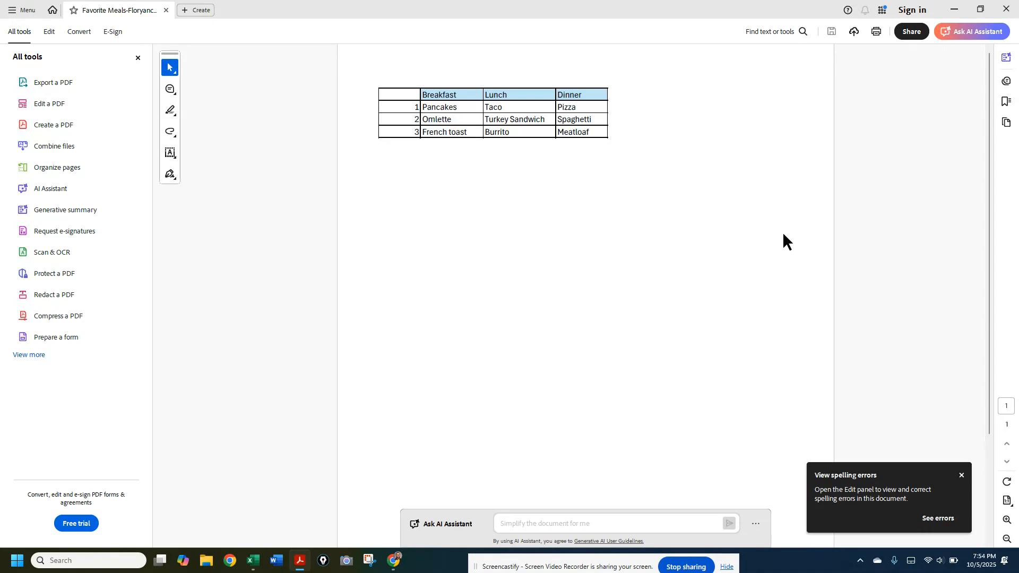
Close the exported PDF in the PDF viewer and close the Excel workbook to return to the desktop
click(1005, 12)
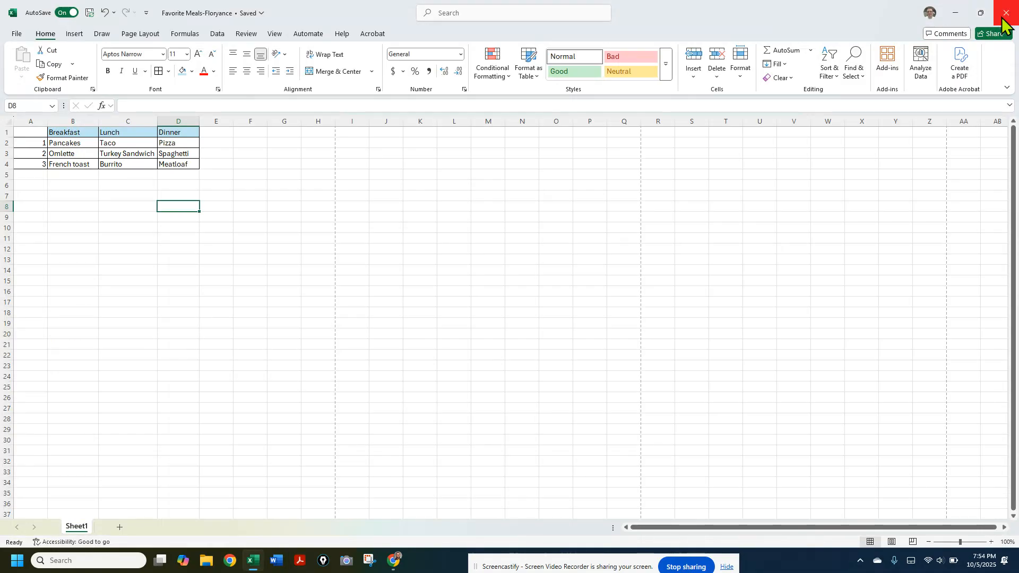
click(1002, 18)
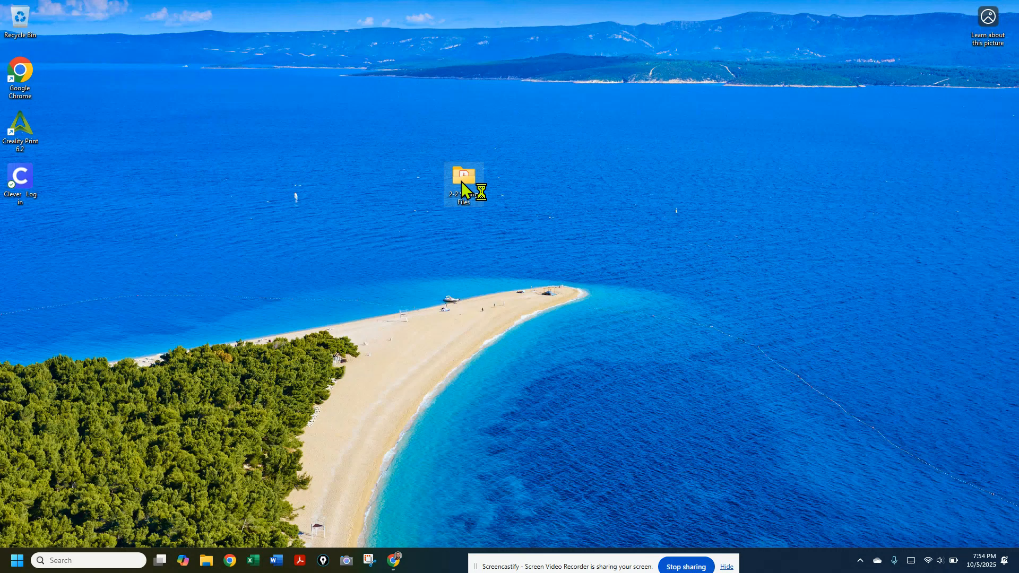